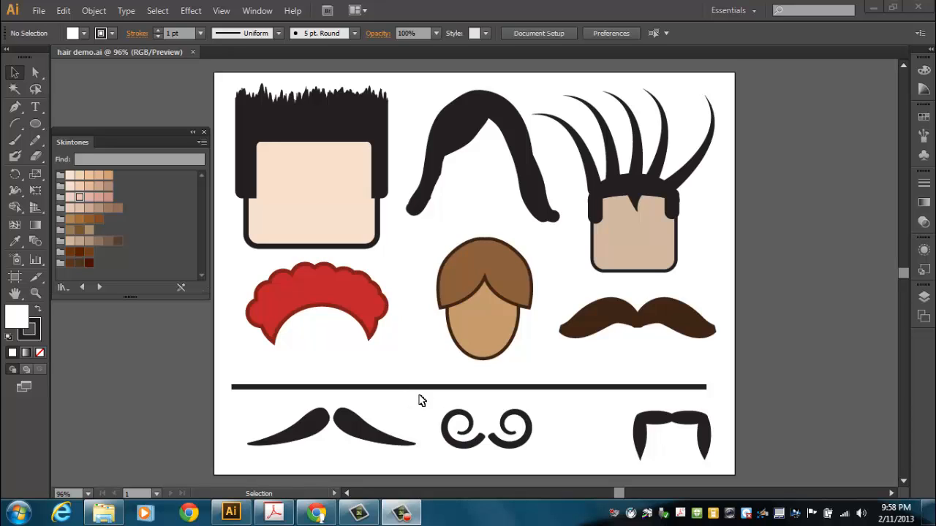
Create a new one-artboard Letter document in landscape orientation
left_click(38, 11)
left_click(62, 27)
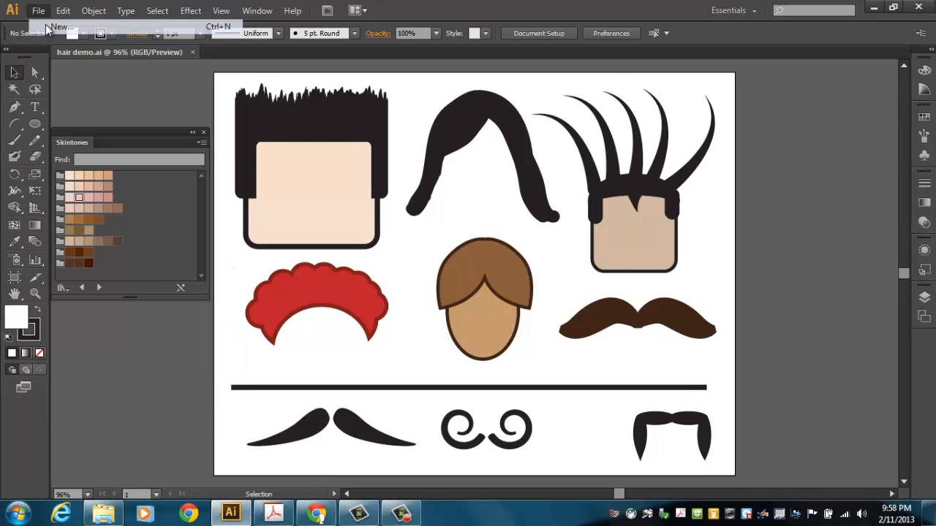
left_click(533, 242)
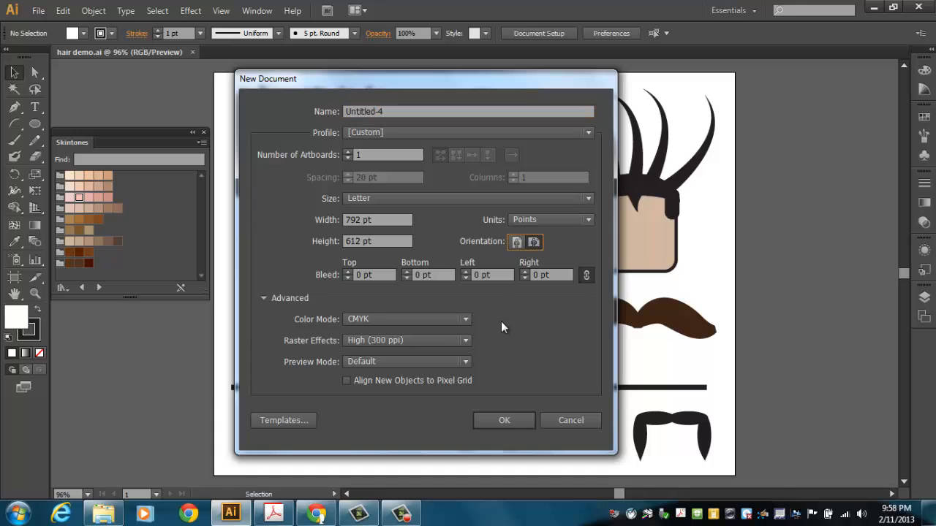
left_click(504, 420)
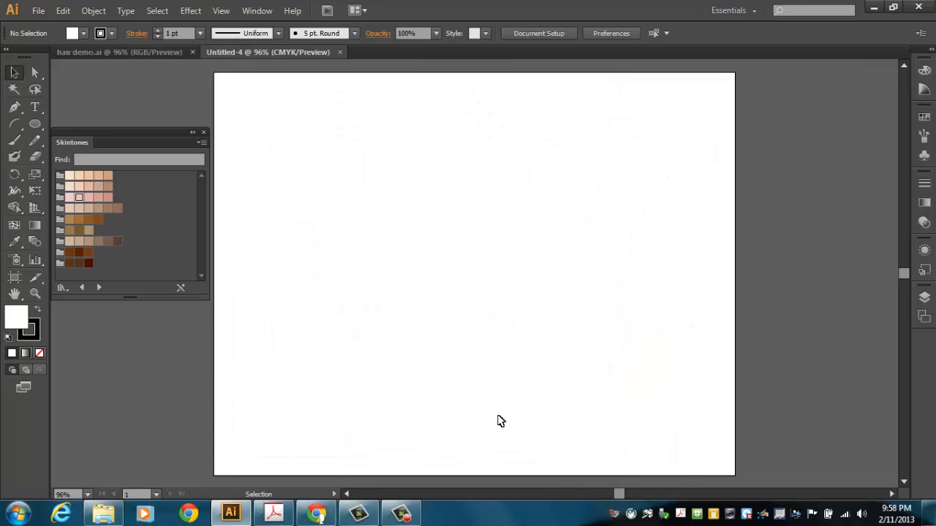
Draw a wide rounded rectangle in the upper-left area of the artboard and fill it with black
left_click(34, 126)
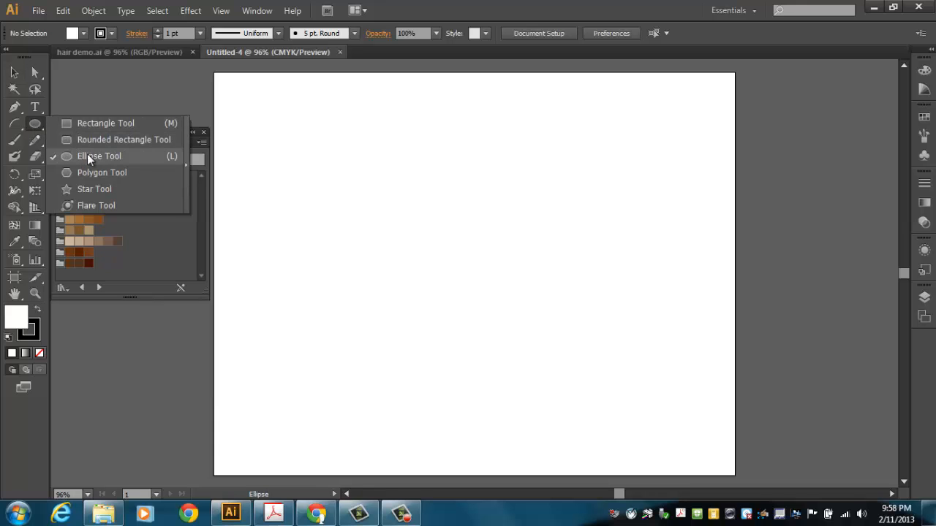
left_click(106, 139)
left_click_drag(258, 116, 427, 239)
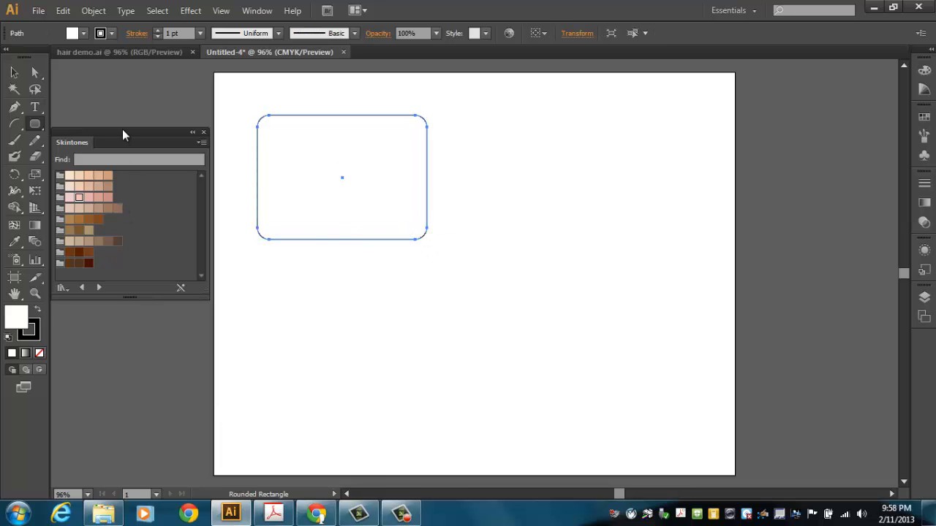
left_click(78, 35)
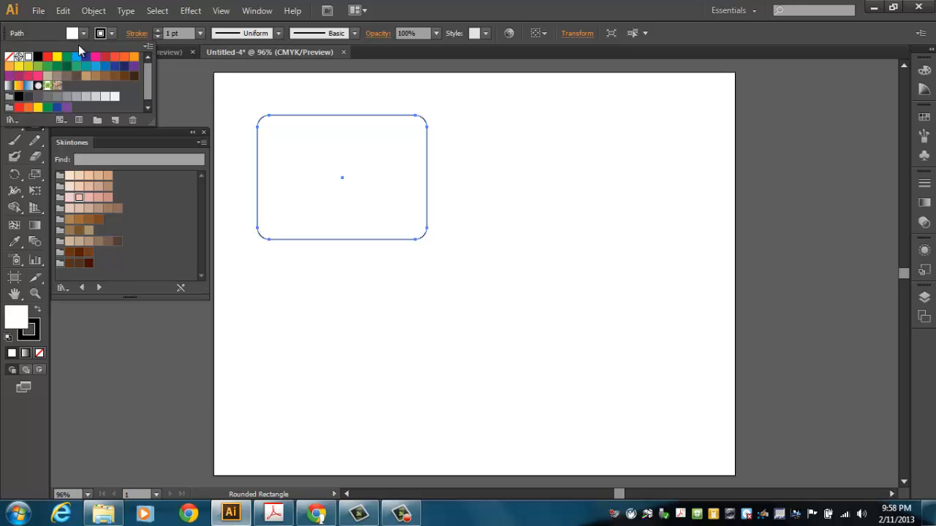
left_click(38, 56)
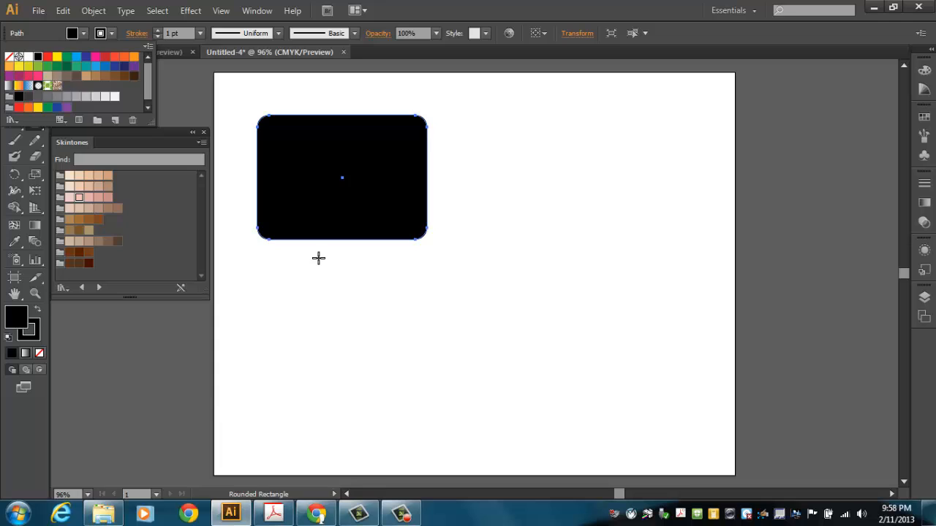
Duplicate the black rounded rectangle, scale the copy down slightly, and center it over the original's lower part, extending past its bottom edge
key("v")
left_click_drag(358, 225, 369, 370)
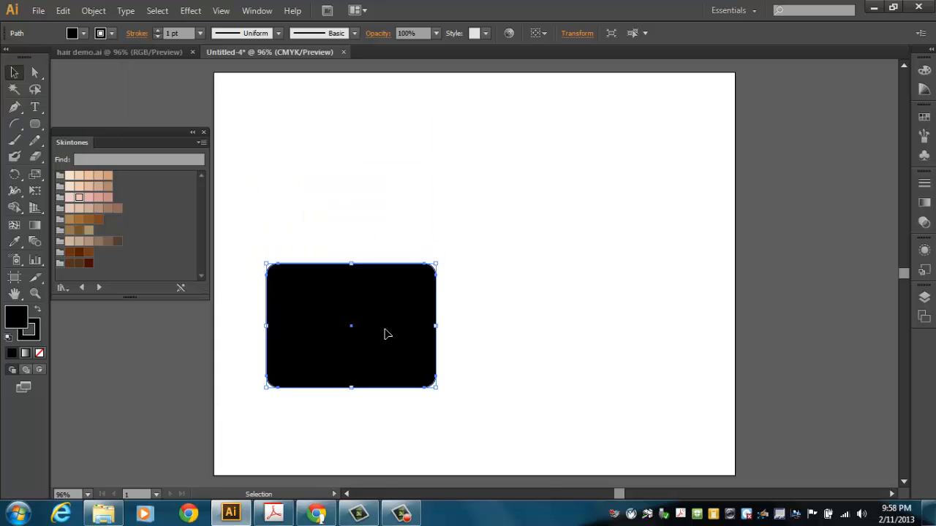
key("ctrl+z")
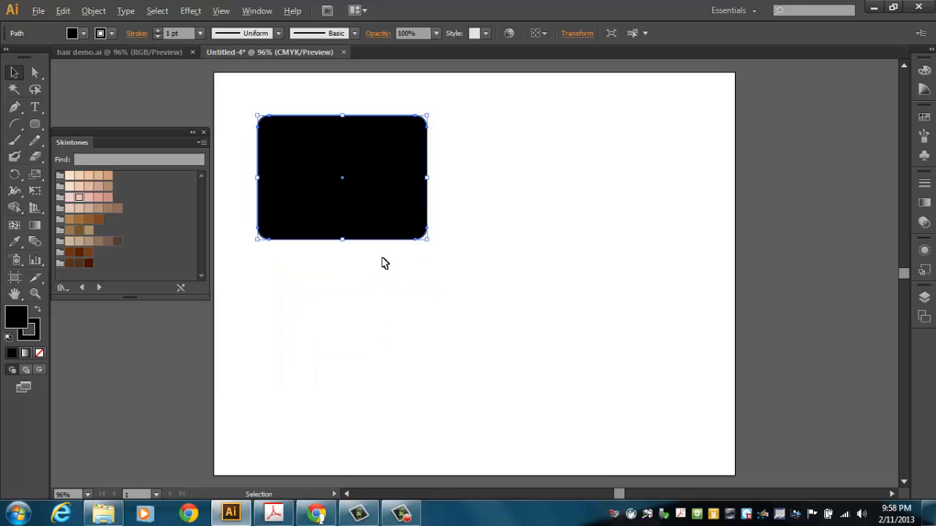
left_click_drag(387, 227, 401, 374)
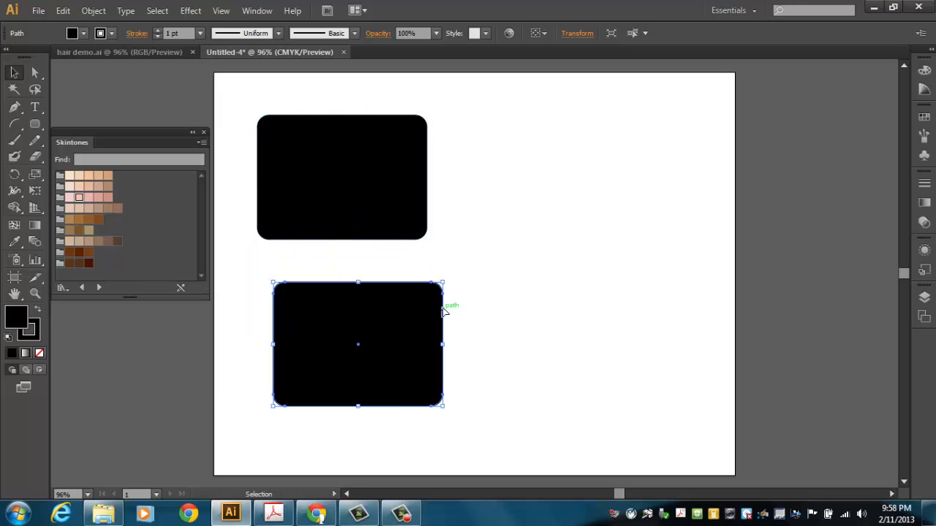
left_click_drag(443, 282, 412, 304)
left_click_drag(368, 356, 366, 217)
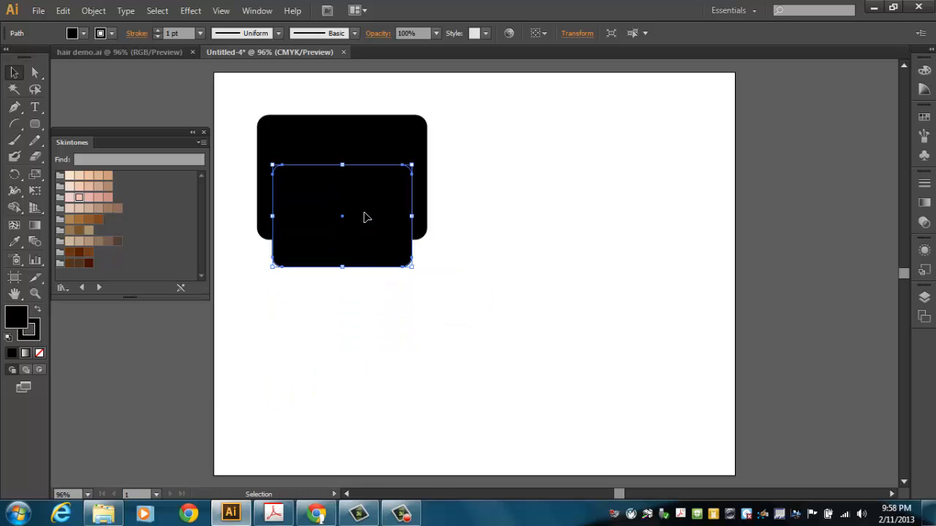
Fill the smaller front rectangle with a strong blue to set it apart from the black one
double_click(17, 317)
left_click_drag(454, 223, 458, 198)
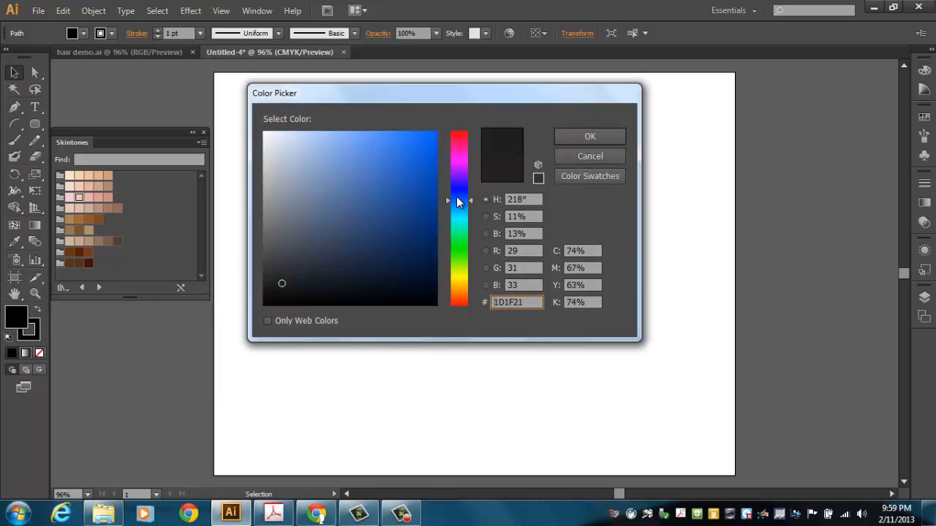
left_click(428, 189)
left_click(620, 138)
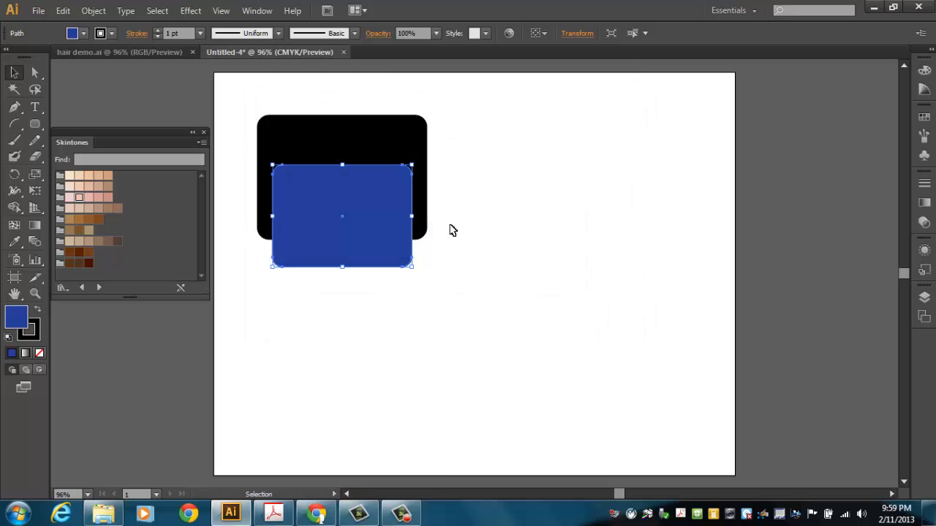
left_click(386, 311)
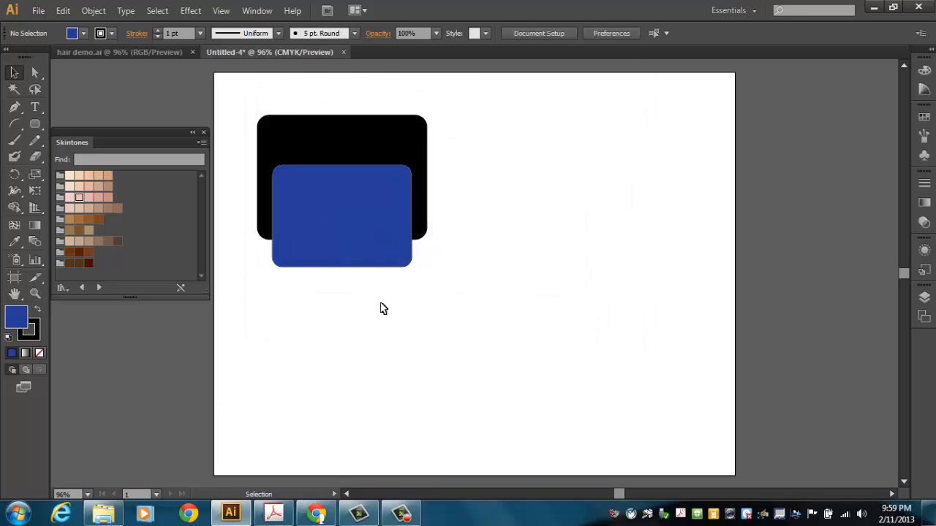
Subtract the blue rectangle from the black one with Pathfinder's Minus Front to form a hair shape
left_click_drag(472, 171, 321, 300)
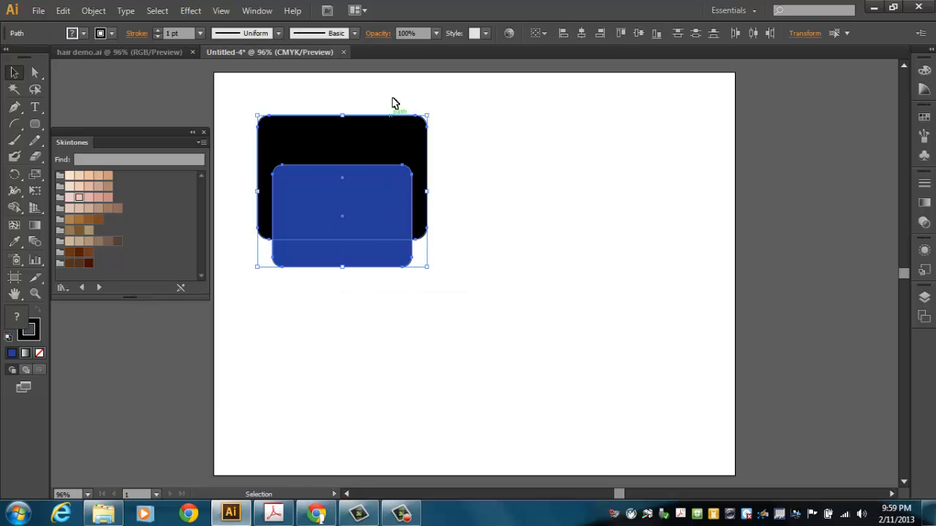
left_click(258, 13)
left_click(331, 407)
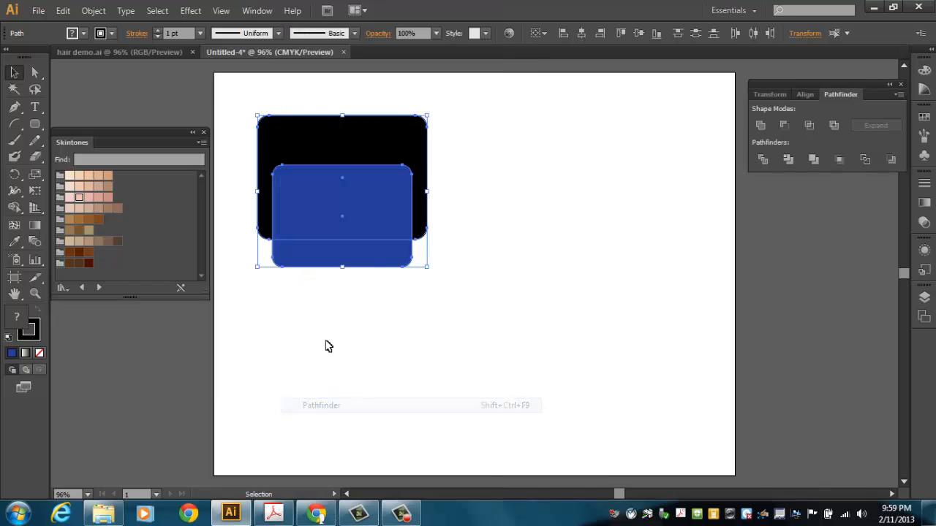
left_click(784, 127)
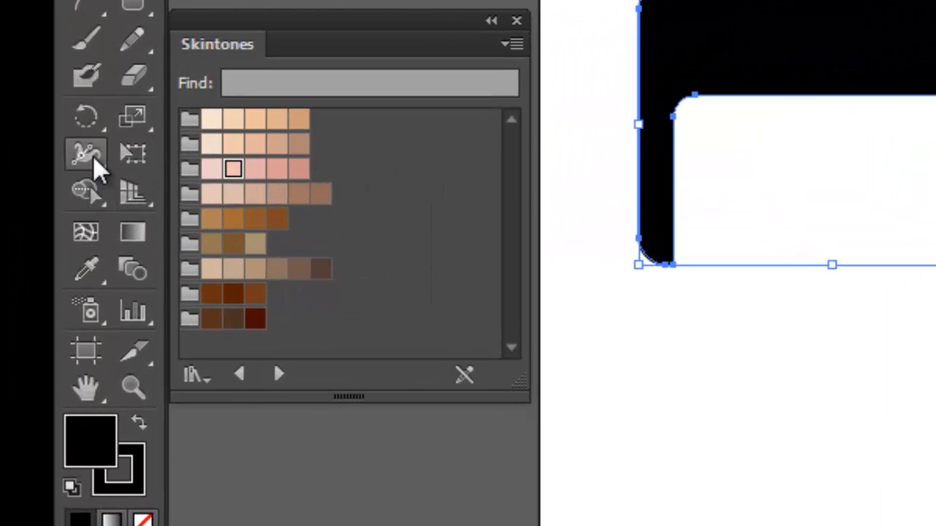
Roughen the top edge of the black hair shape into short spikes with the Scallop tool
left_click(96, 168)
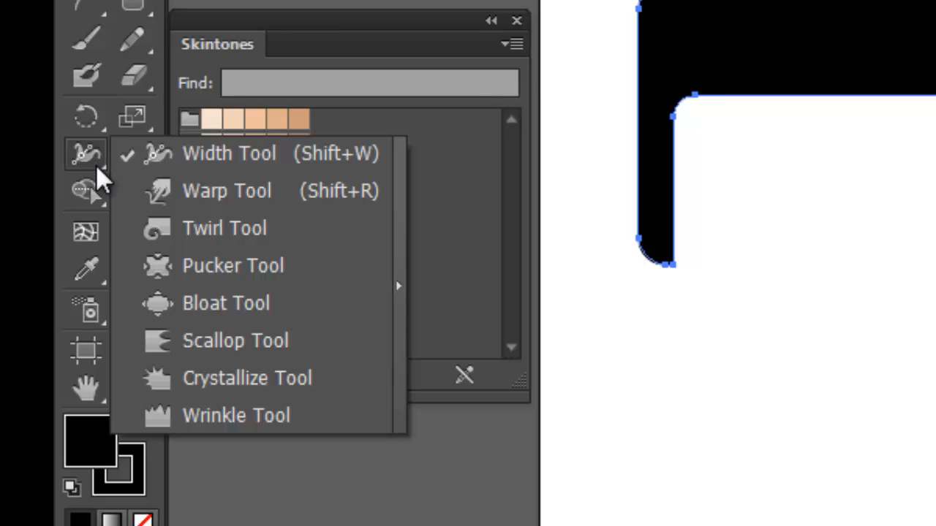
left_click(188, 349)
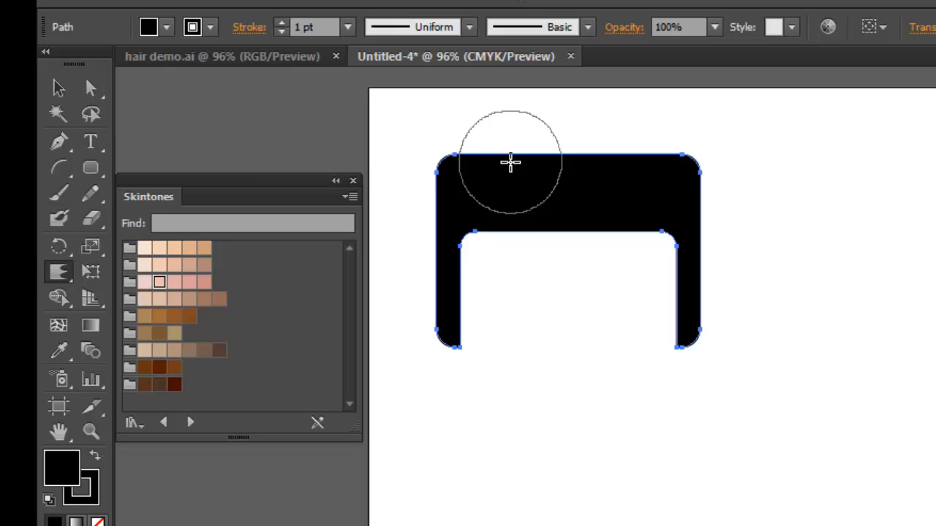
mouse_move(510, 161)
left_mouse_down()
mouse_move(595, 159)
mouse_move(600, 171)
mouse_move(656, 165)
mouse_move(632, 170)
left_mouse_up()
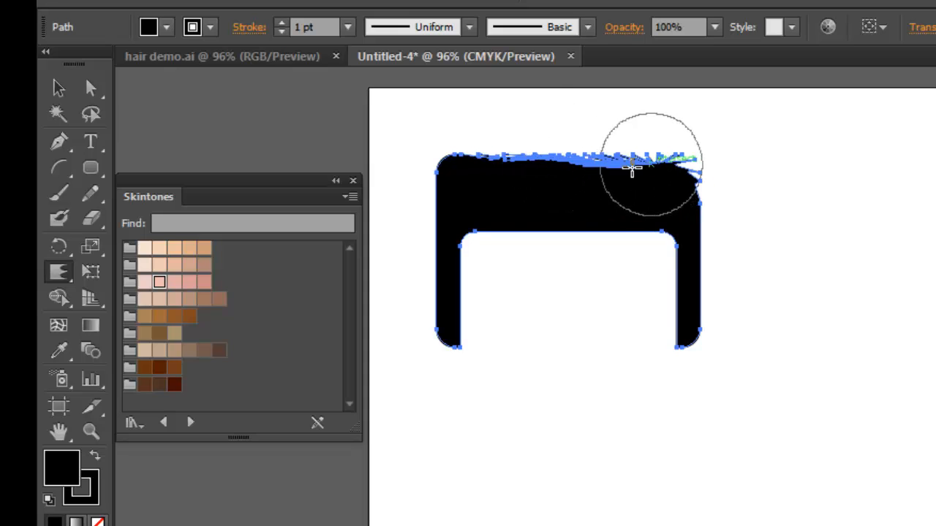
left_click_drag(461, 160, 472, 165)
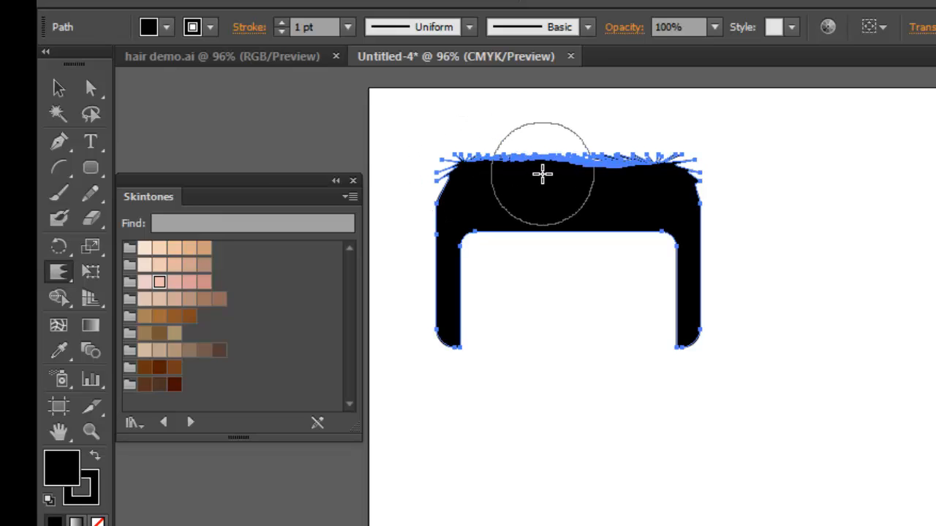
mouse_move(542, 173)
left_mouse_down()
mouse_move(535, 168)
mouse_move(563, 168)
left_mouse_up()
left_click(59, 87)
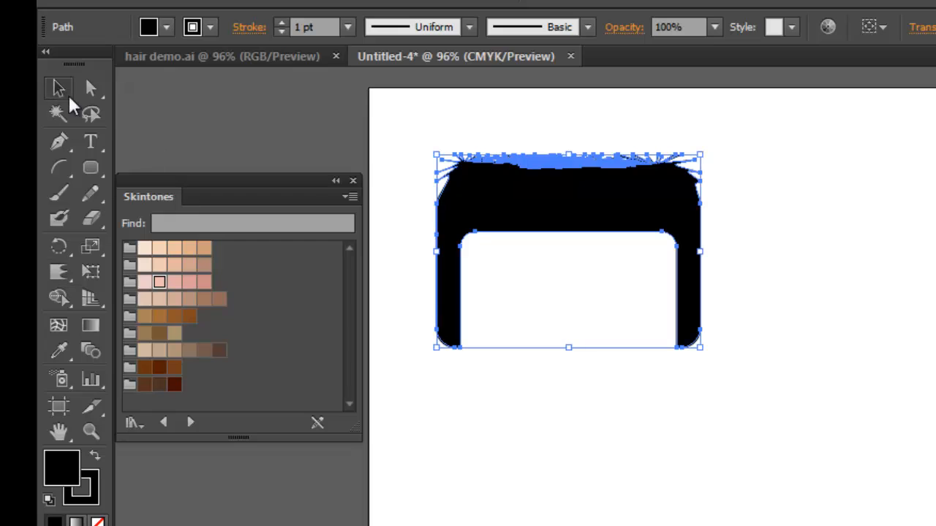
left_click(809, 238)
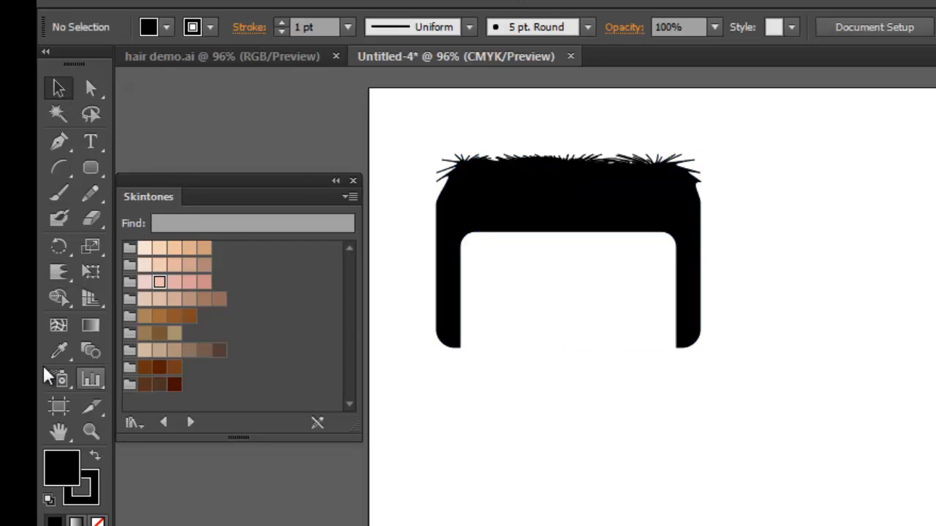
Scallop the hair's upper sides and inner corners to add longer spikes around both temples
left_click(61, 275)
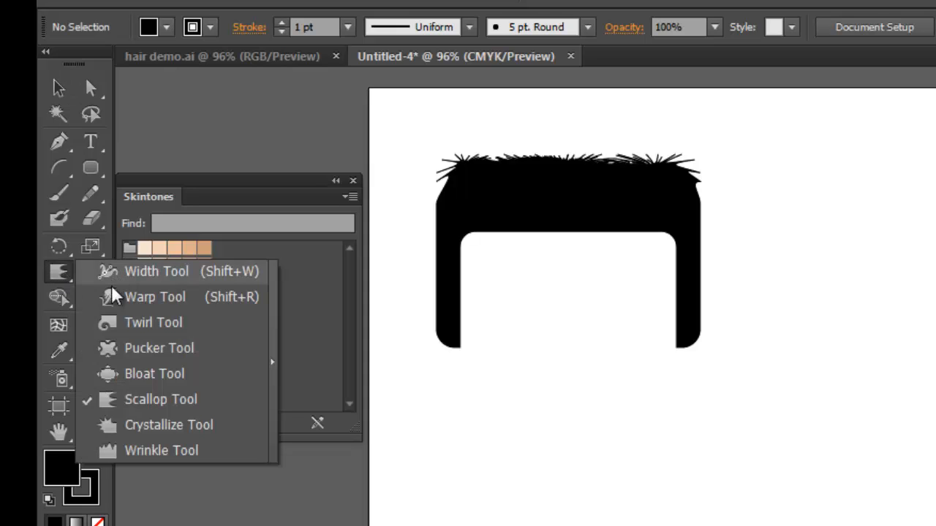
left_click(158, 407)
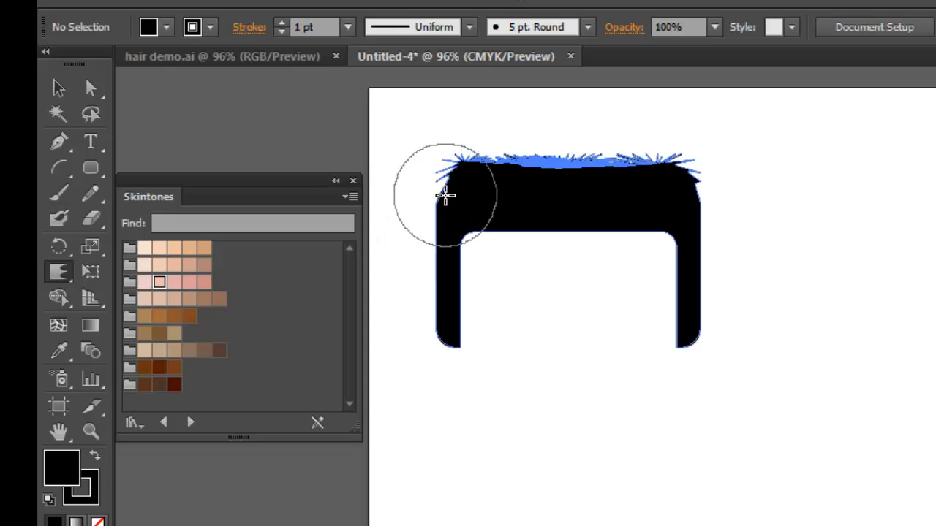
mouse_move(446, 190)
left_mouse_down()
mouse_move(475, 197)
mouse_move(461, 190)
mouse_move(679, 182)
mouse_move(686, 221)
mouse_move(429, 221)
mouse_move(463, 215)
mouse_move(446, 227)
mouse_move(453, 233)
left_mouse_up()
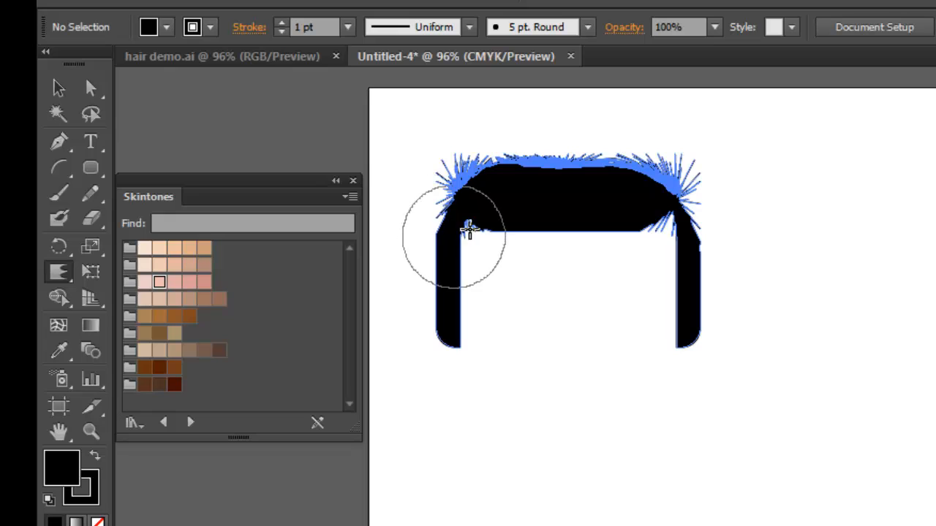
left_click(60, 91)
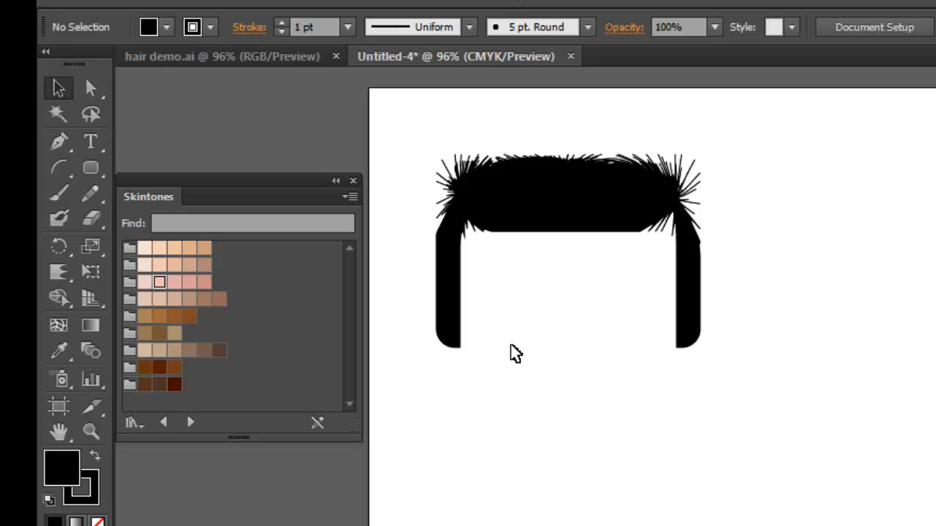
Draw a rounded rectangle face over the hair's opening, extending below the sideburns, and fill it with a light peach skin tone
left_click_drag(90, 171, 124, 191)
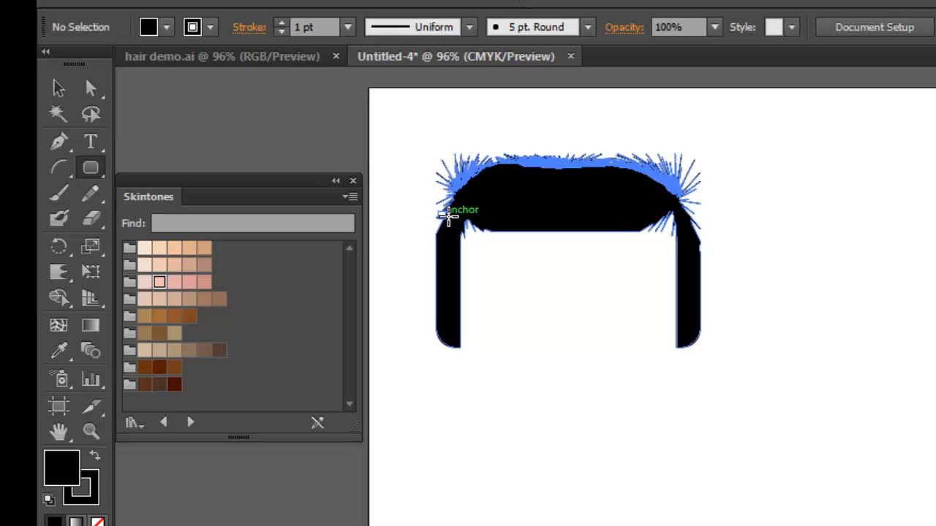
left_click_drag(457, 209, 685, 400)
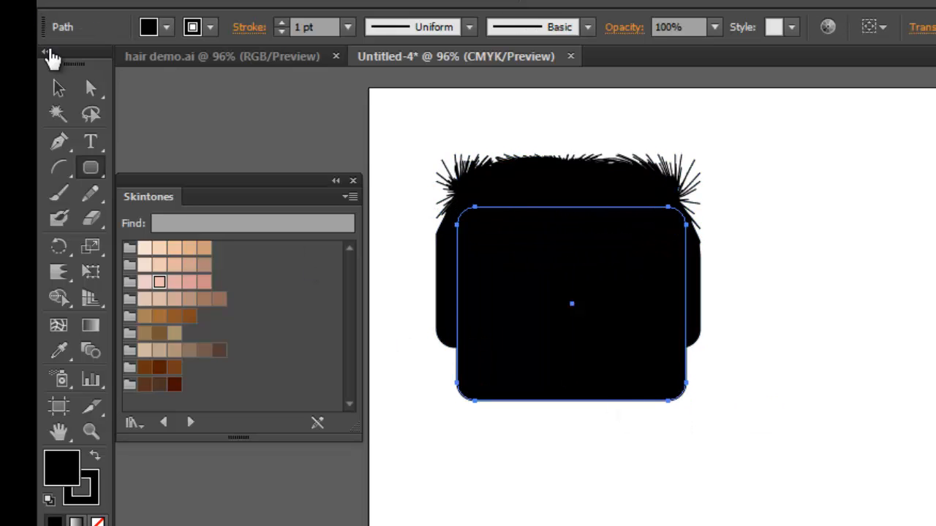
left_click(161, 250)
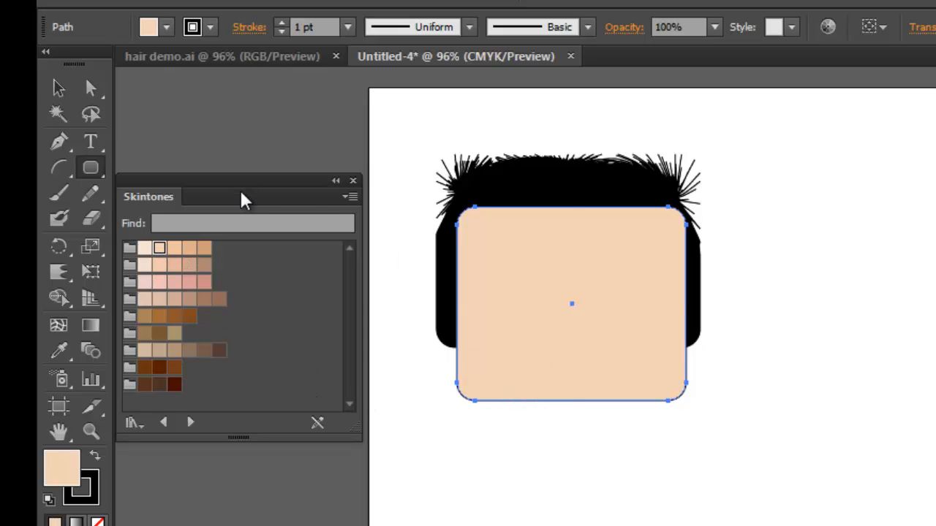
Send the peach face shape behind the hair
key("v")
right_click(578, 351)
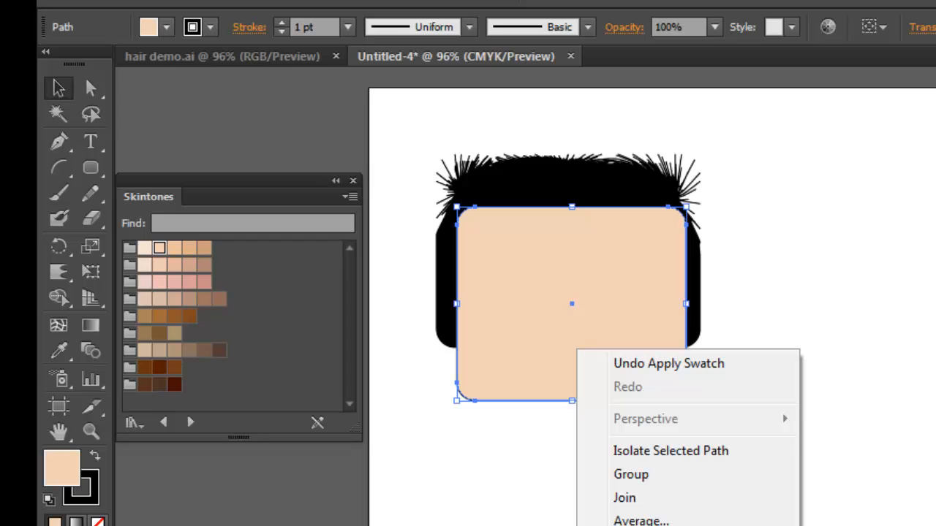
left_click(862, 525)
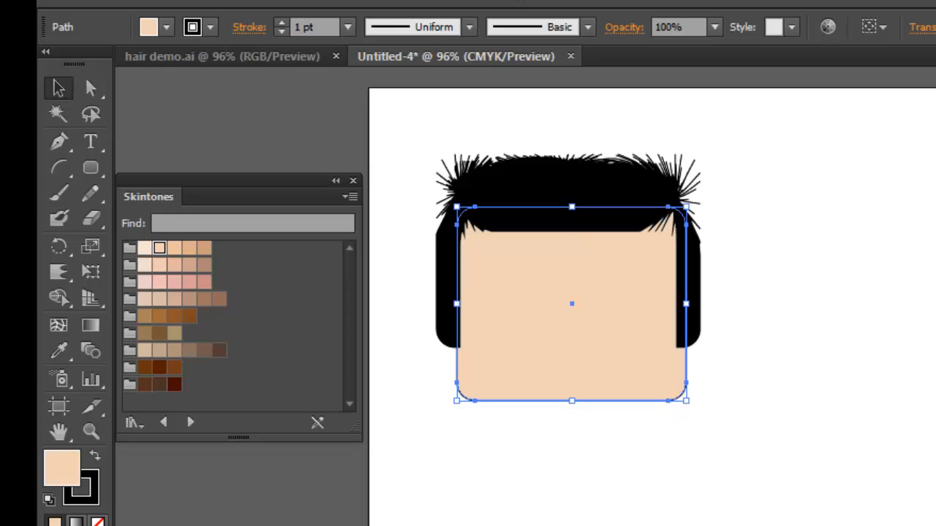
Shift the face sideways until it is centered between the two sideburns, and deselect it
mouse_move(599, 386)
left_mouse_down()
mouse_move(592, 375)
mouse_move(591, 385)
left_mouse_up()
left_click(760, 432)
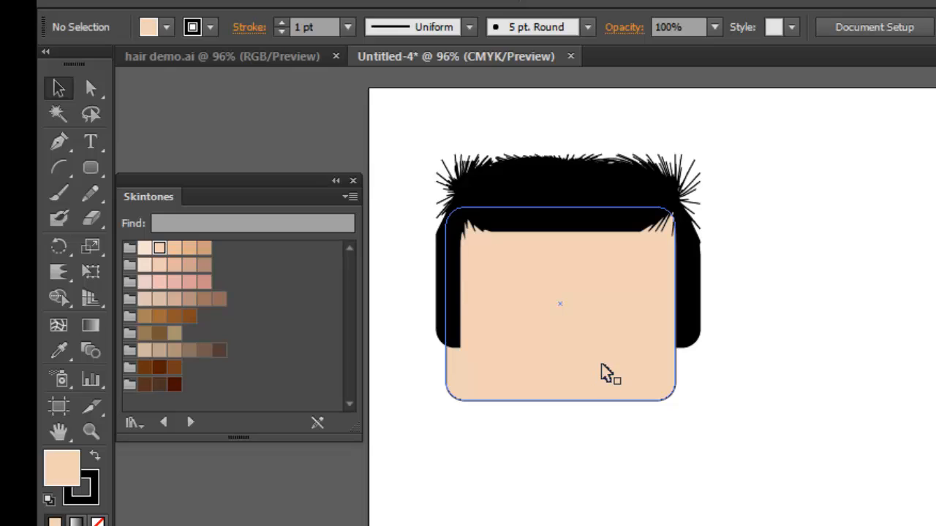
left_click_drag(614, 375, 624, 380)
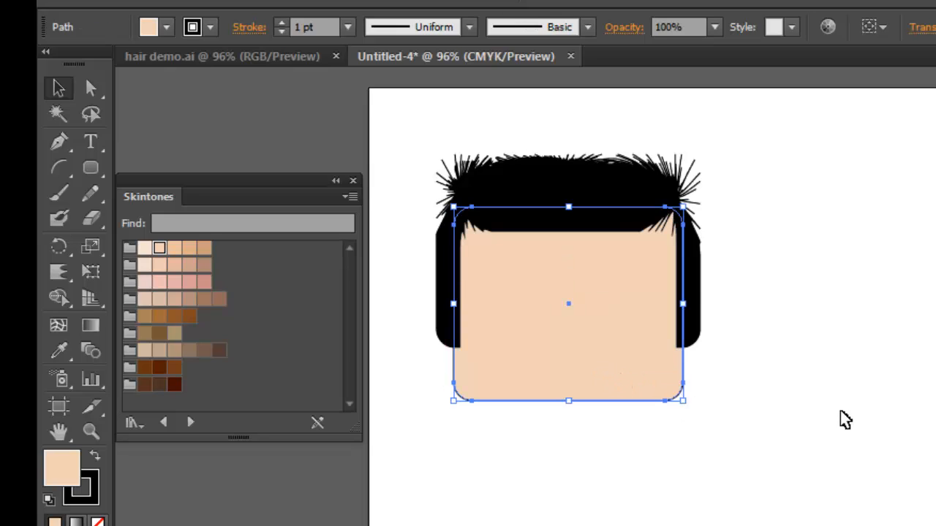
left_click(811, 432)
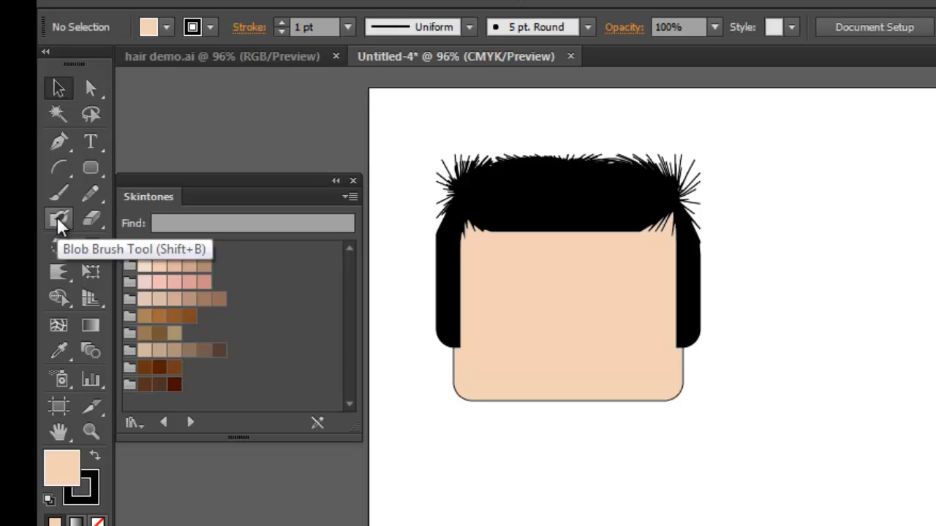
Paint long, side-parted black hair with flipped-out ends beside the square head, using overlapping Blob Brush strokes
left_click(59, 223)
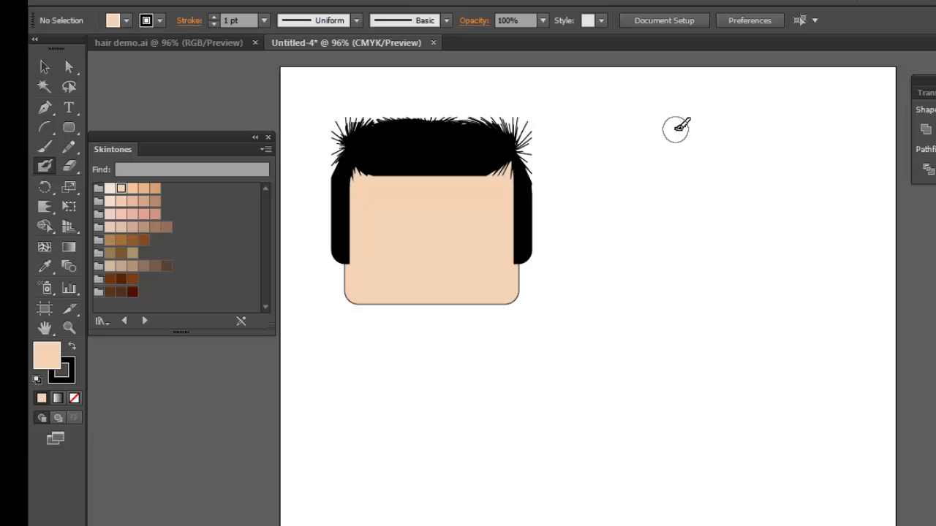
mouse_move(703, 111)
left_mouse_down()
mouse_move(624, 154)
mouse_move(605, 189)
mouse_move(599, 245)
mouse_move(563, 304)
left_mouse_up()
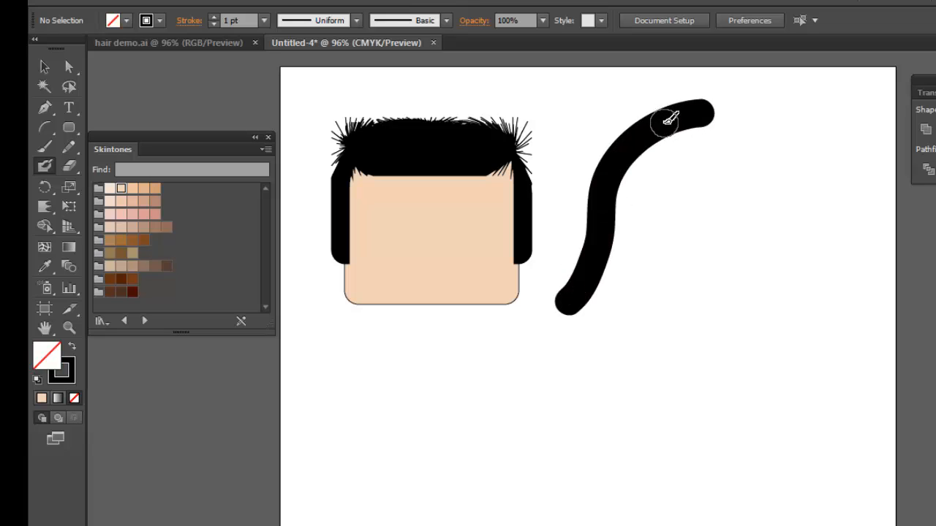
mouse_move(682, 116)
left_mouse_down()
mouse_move(766, 259)
mouse_move(800, 285)
mouse_move(839, 288)
mouse_move(856, 272)
left_mouse_up()
mouse_move(666, 107)
left_mouse_down()
mouse_move(702, 112)
mouse_move(739, 163)
left_mouse_up()
mouse_move(766, 228)
left_mouse_down()
mouse_move(806, 274)
mouse_move(848, 260)
left_mouse_up()
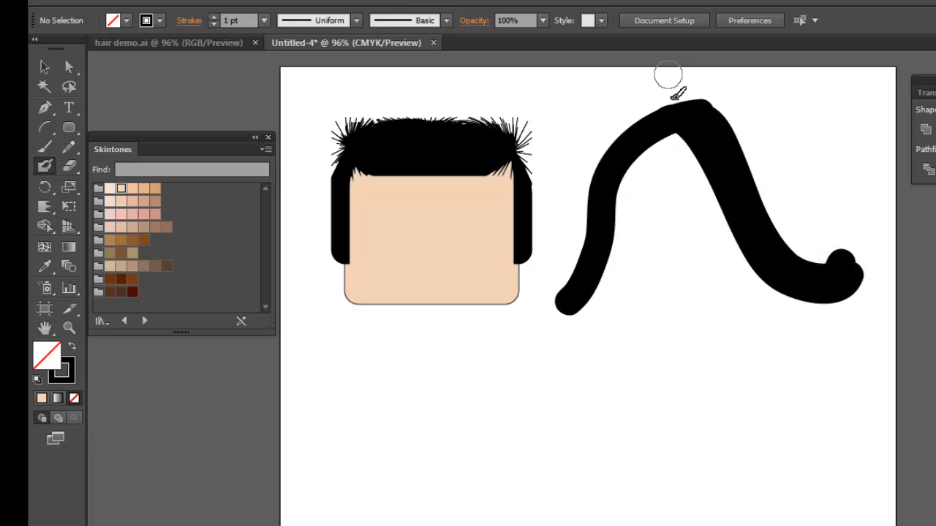
mouse_move(693, 117)
left_mouse_down()
mouse_move(647, 167)
mouse_move(604, 192)
mouse_move(556, 298)
left_mouse_up()
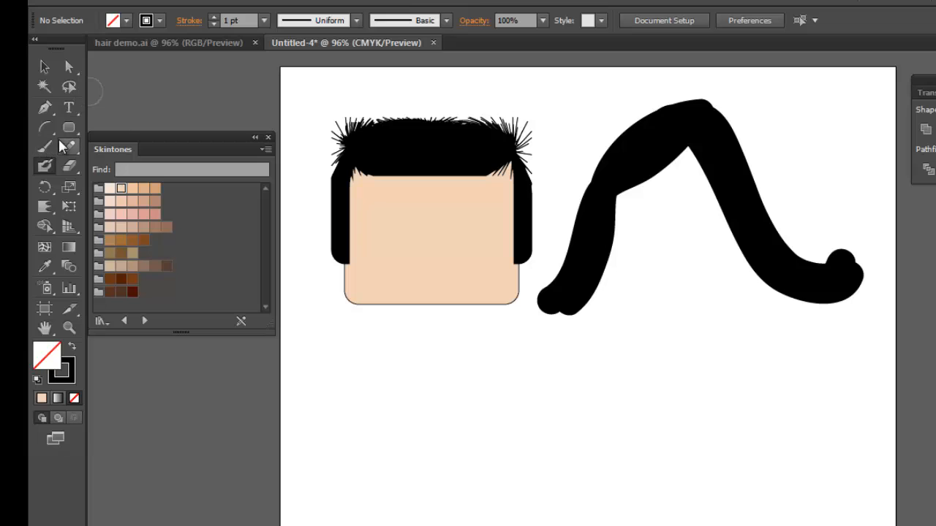
Fill the long painted hair shape with the brown swatch C=35 M=60 Y=80 K=25
left_click(43, 66)
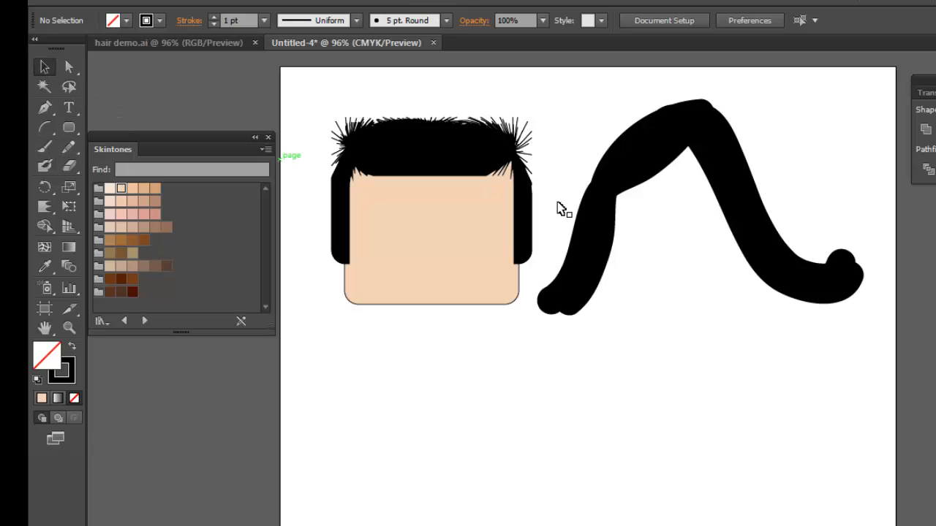
left_click(656, 152)
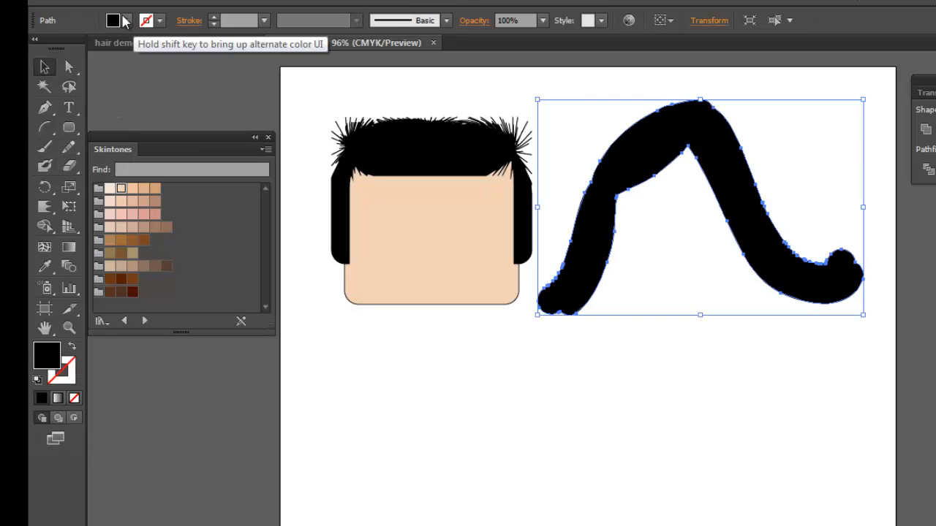
left_click(127, 21)
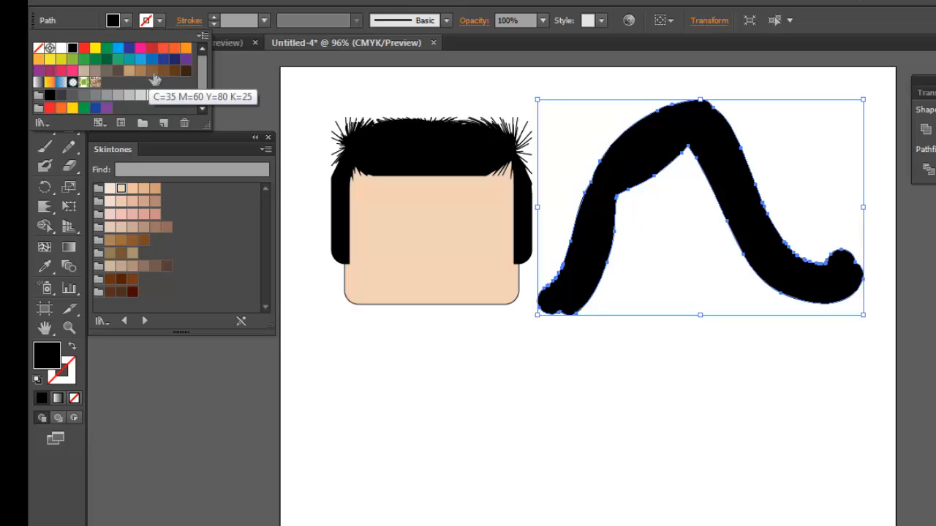
left_click(151, 71)
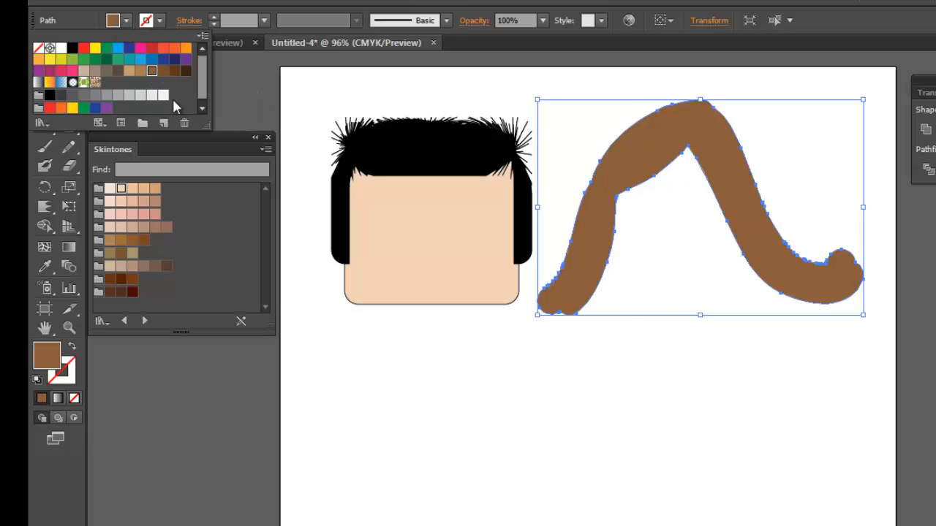
left_click(698, 254)
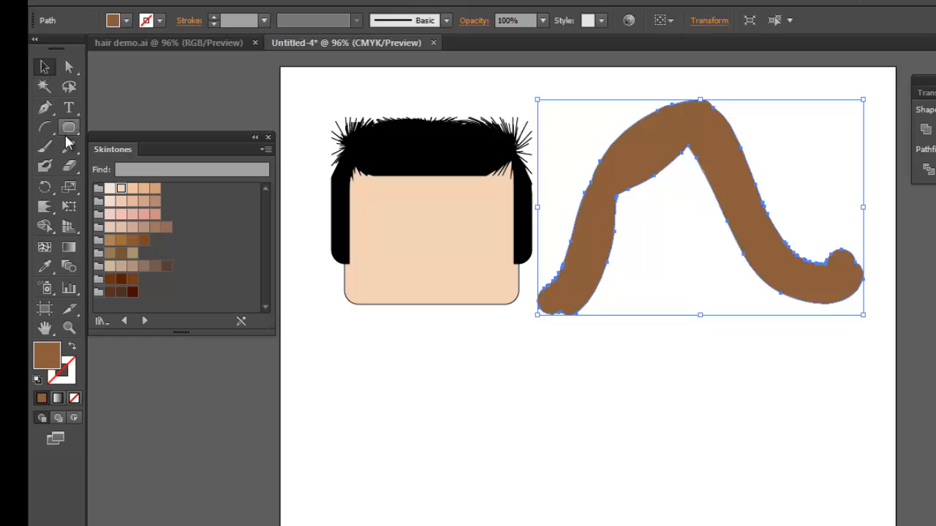
Draw a tall oval face over the opening of the brown hair and fill it with a peach skin tone
left_click_drag(69, 128, 128, 163)
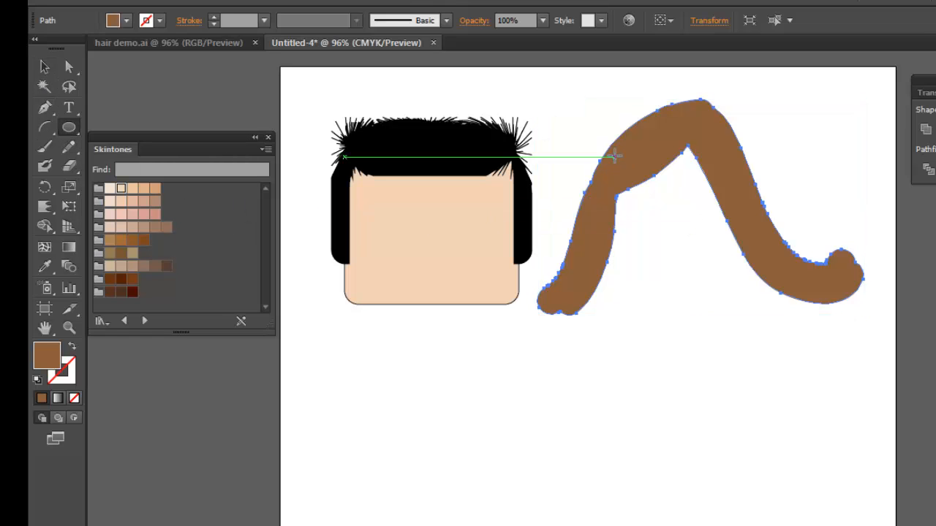
left_click_drag(613, 155, 748, 332)
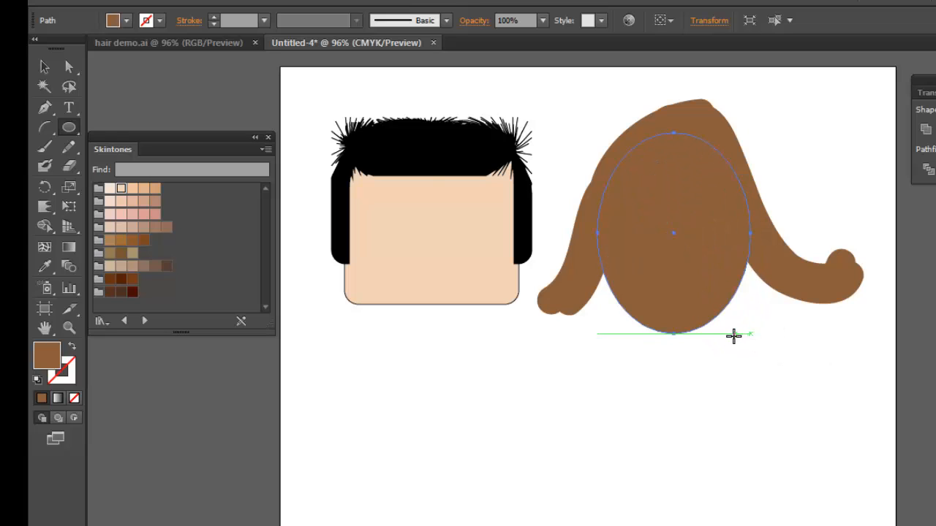
left_click(132, 189)
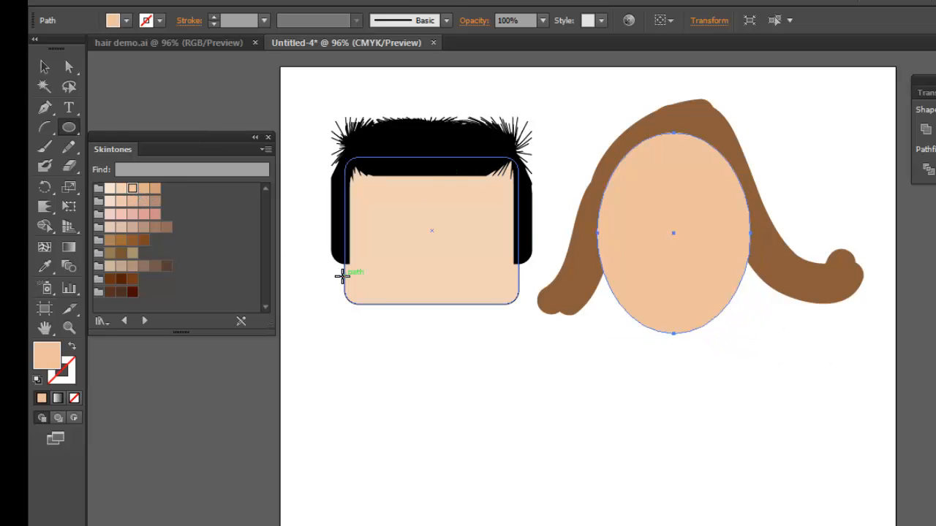
Send the oval face to the back so the brown hair overlaps it, and deselect it
key("v")
right_click(673, 305)
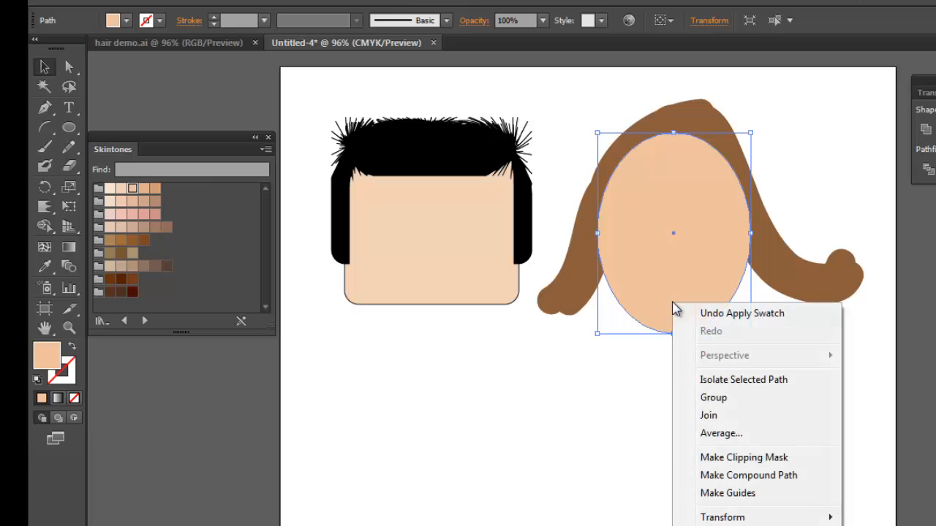
mouse_move(723, 524)
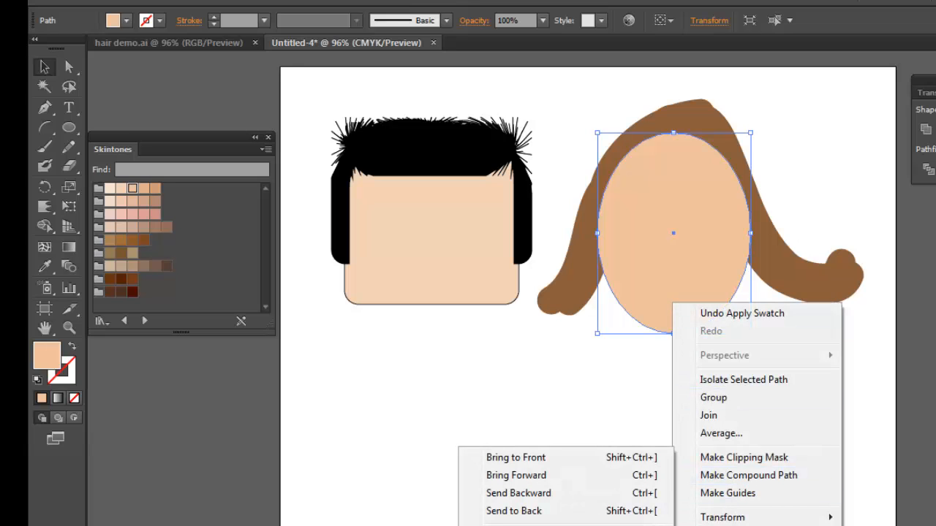
left_click(564, 511)
left_click(676, 424)
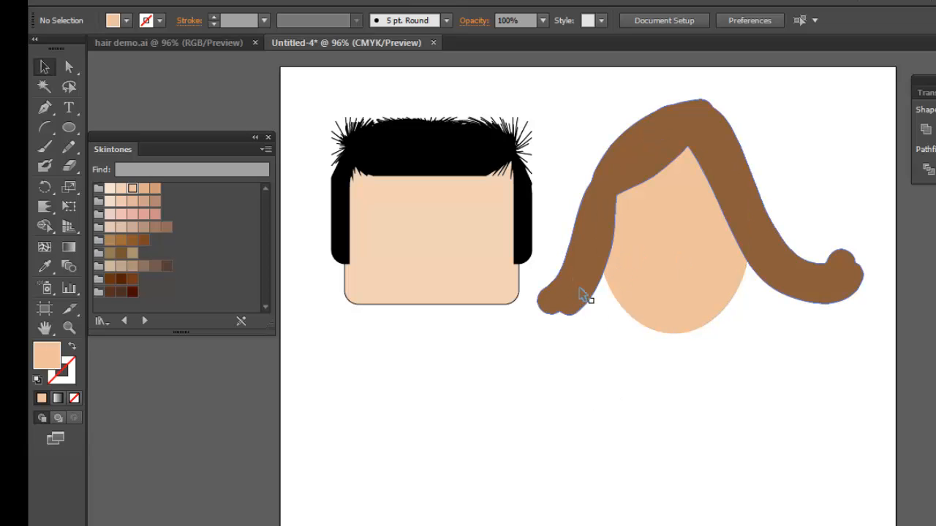
Check the moustache samples in hair demo.ai, and draw a small arched three-point Pen path below the square face in Untitled-4
left_click(157, 42)
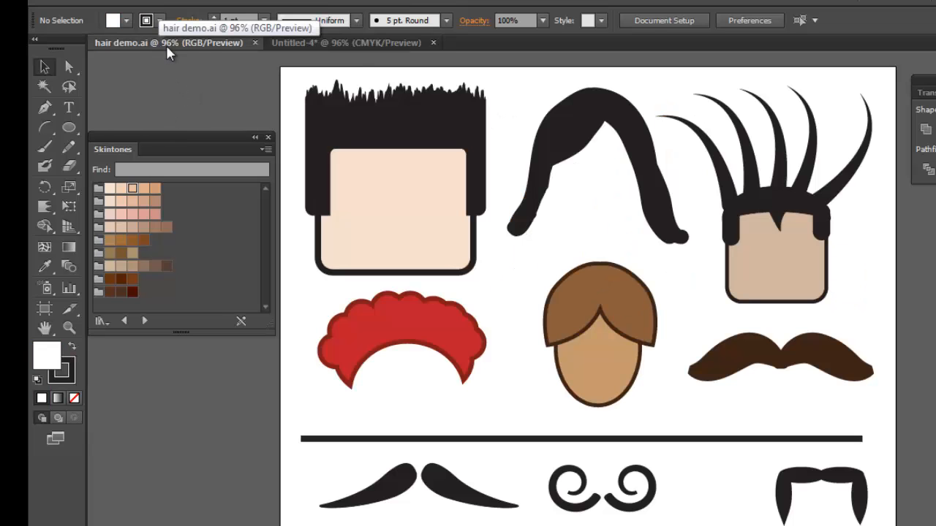
left_click(321, 42)
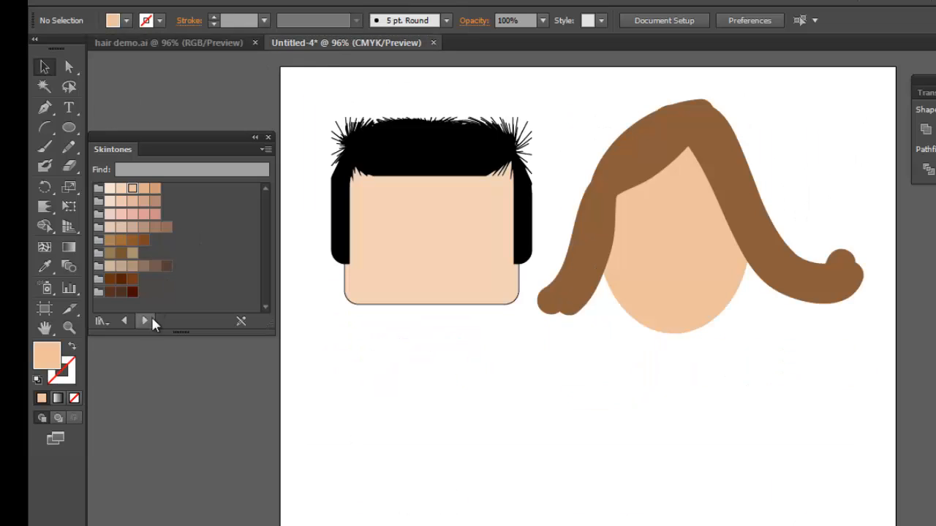
left_click(45, 108)
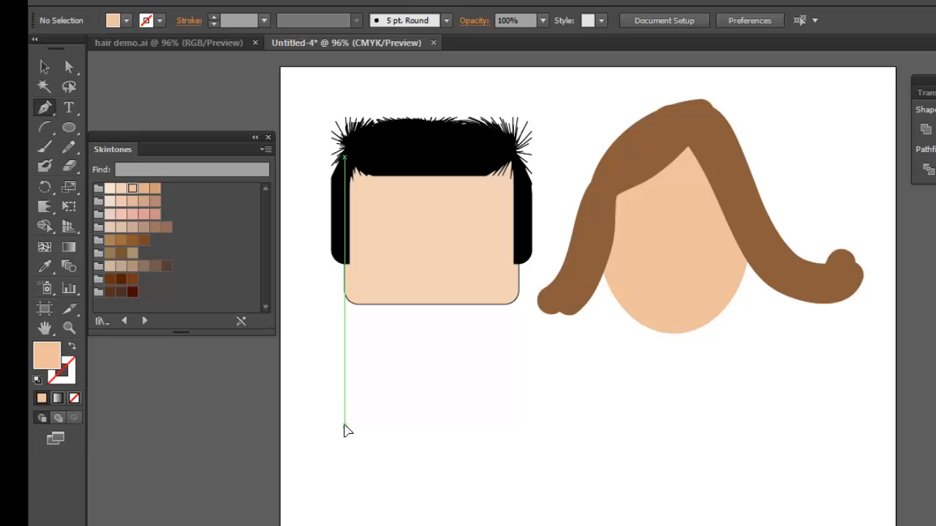
left_click(344, 426)
left_click(393, 405)
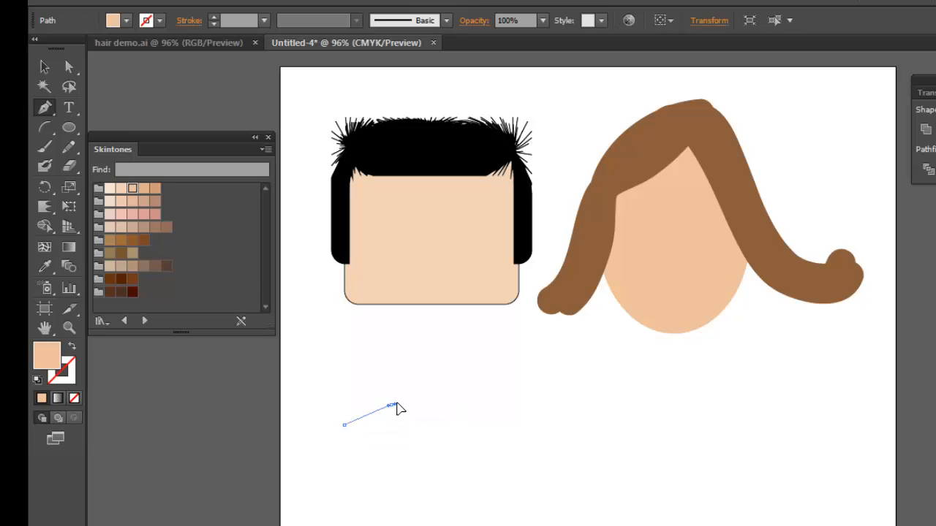
left_click_drag(398, 407, 451, 429)
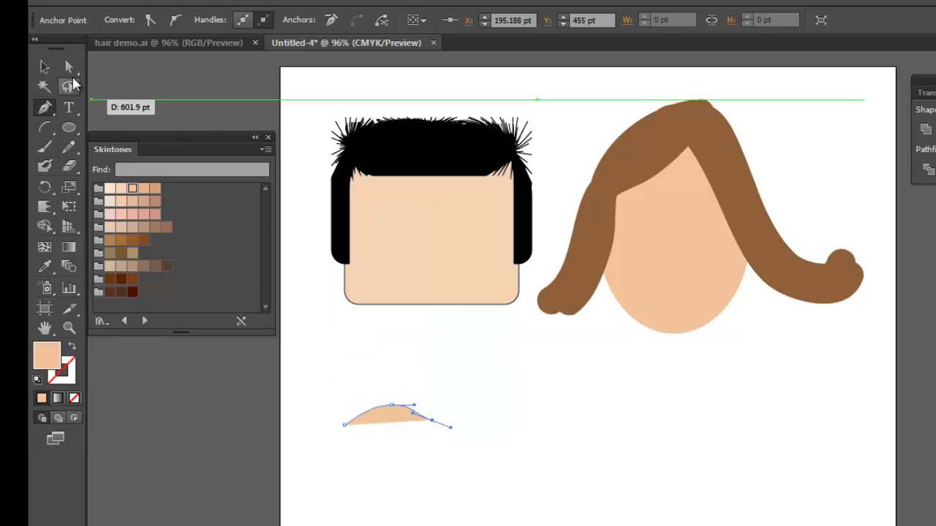
Remove the arched path's fill and give it a black stroke
left_click(44, 67)
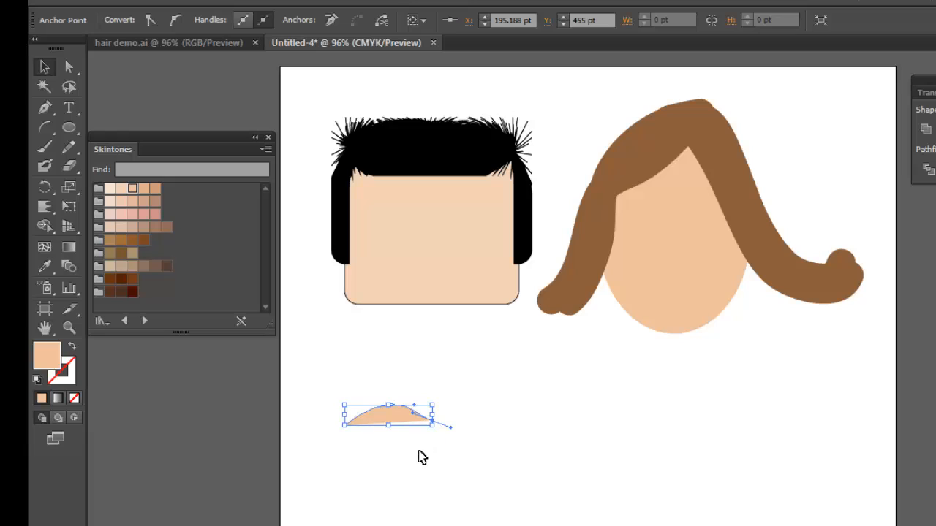
left_click(399, 424)
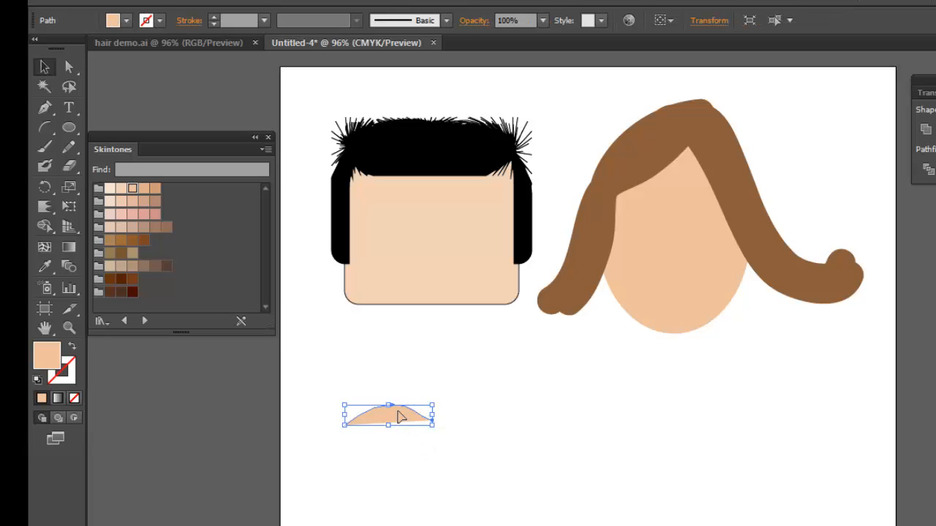
left_click(126, 19)
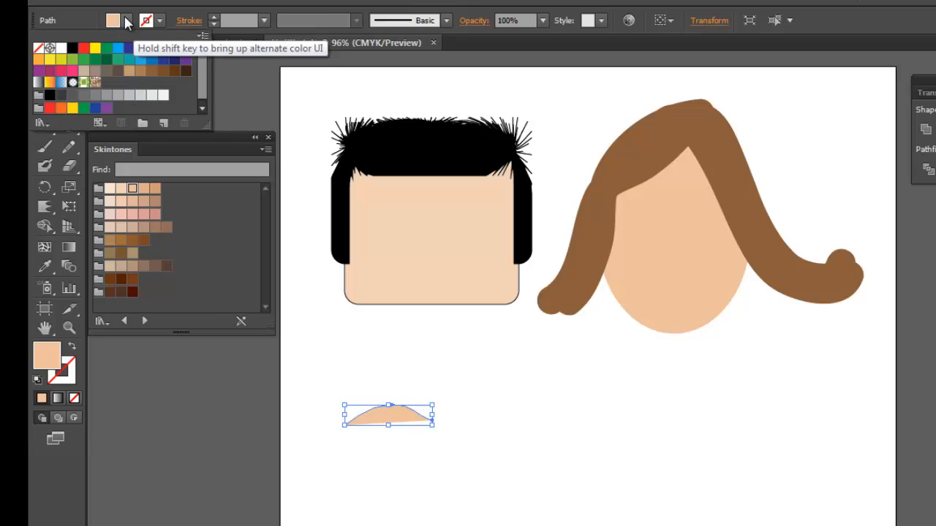
left_click(38, 48)
left_click(159, 21)
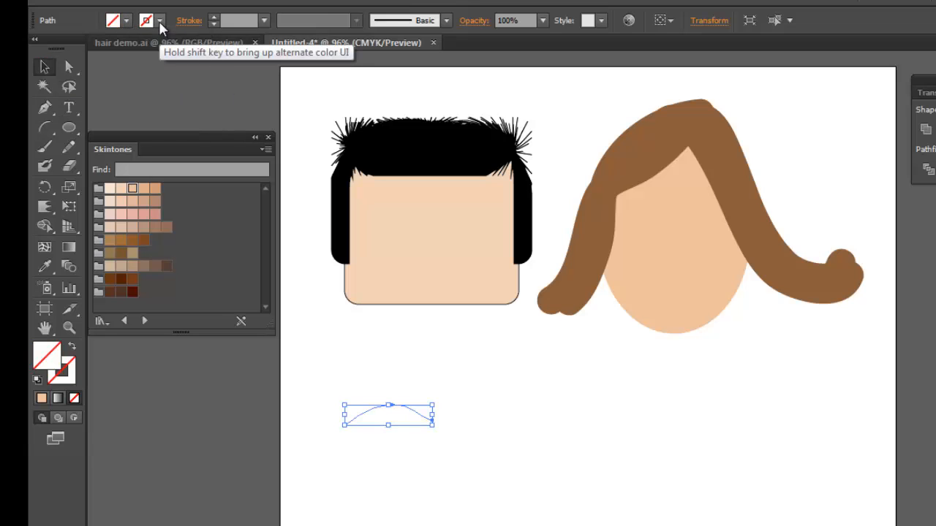
left_click(159, 21)
left_click(72, 48)
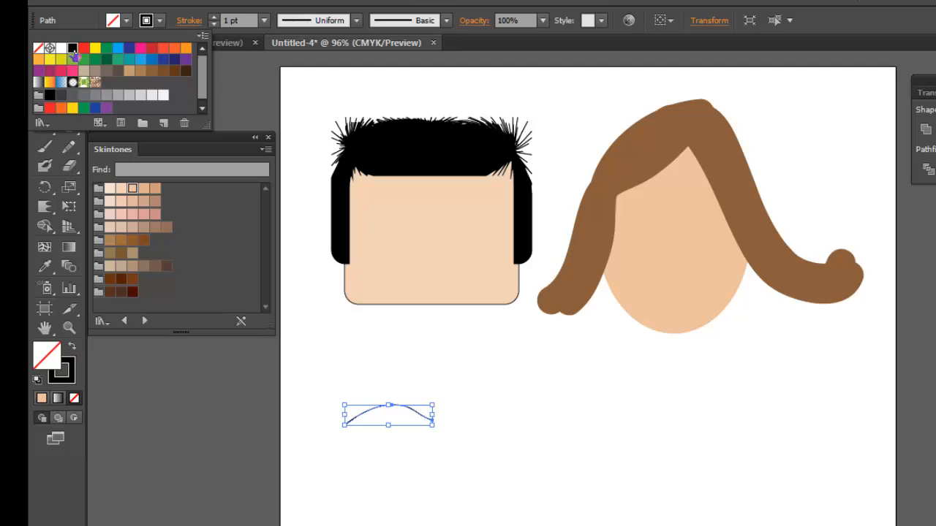
Increase the arched path's stroke weight to 7 pt
left_click(213, 18)
left_click(214, 17)
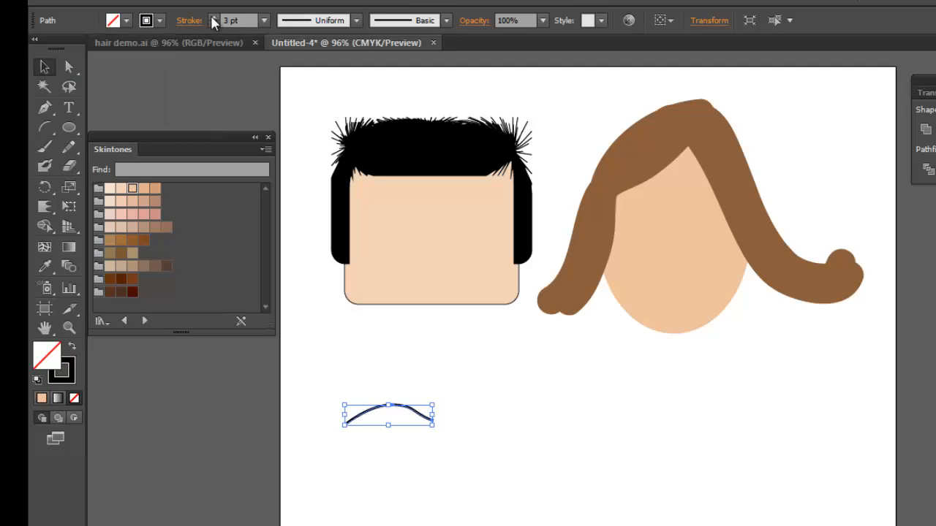
left_click(213, 18)
left_click(214, 17)
left_click(213, 17)
left_click(213, 17)
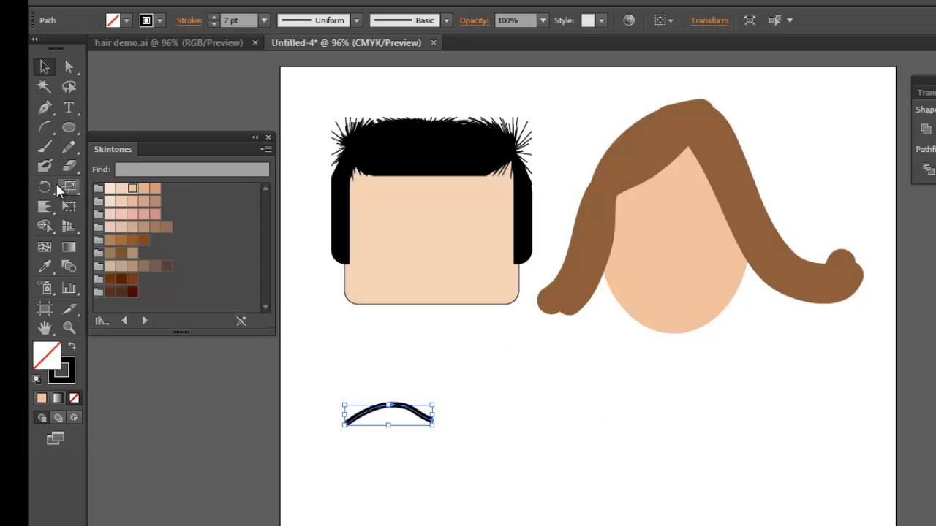
Thicken the arch toward its inner end to about 32 pt with the Width tool, keep the outer end tapered, and deselect it
left_click_drag(49, 209, 126, 205)
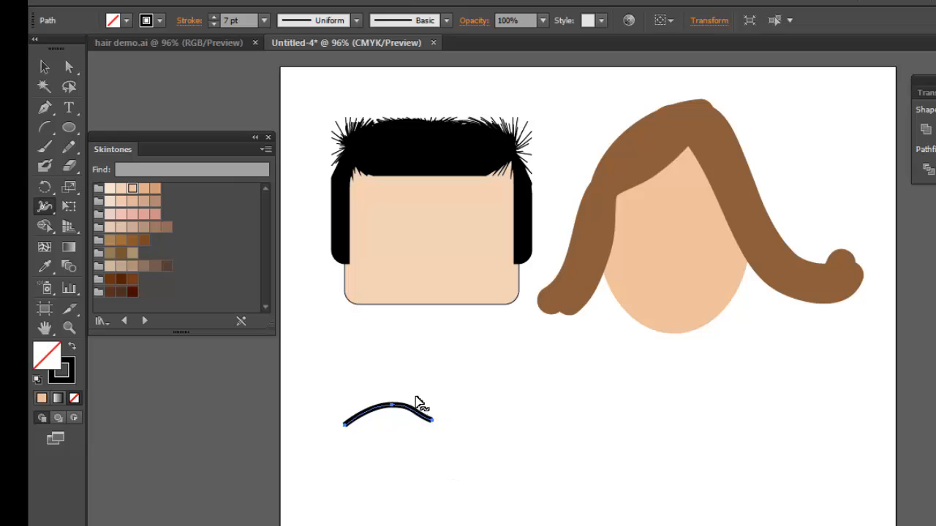
left_click_drag(424, 418, 432, 403)
left_click_drag(355, 422, 357, 421)
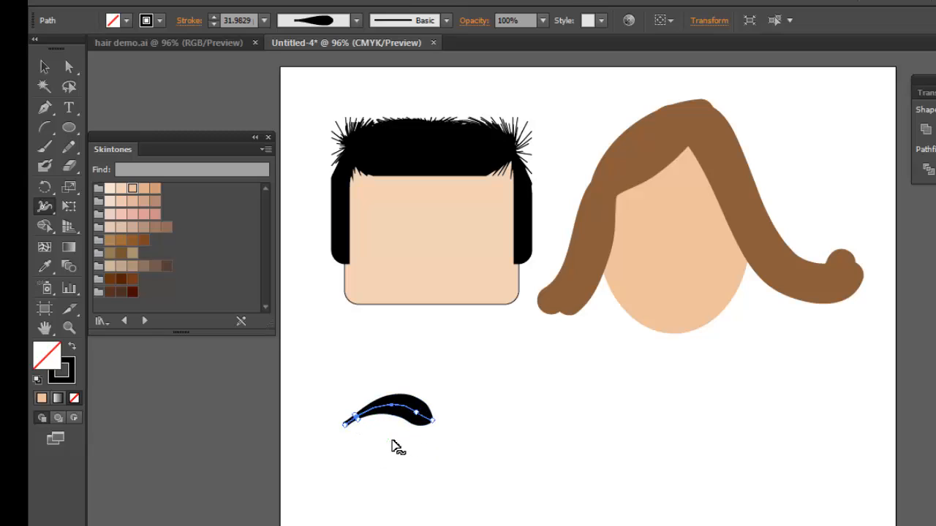
left_click(43, 67)
left_click(403, 477)
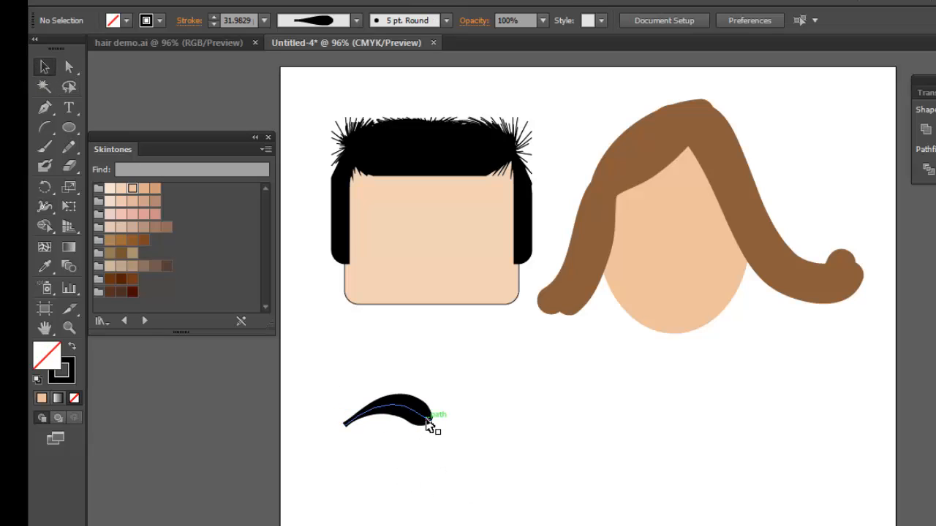
Duplicate the tapered moustache half beside the original and reflect the copy across the vertical axis to form the other half
left_click_drag(427, 431, 509, 435)
right_click(511, 429)
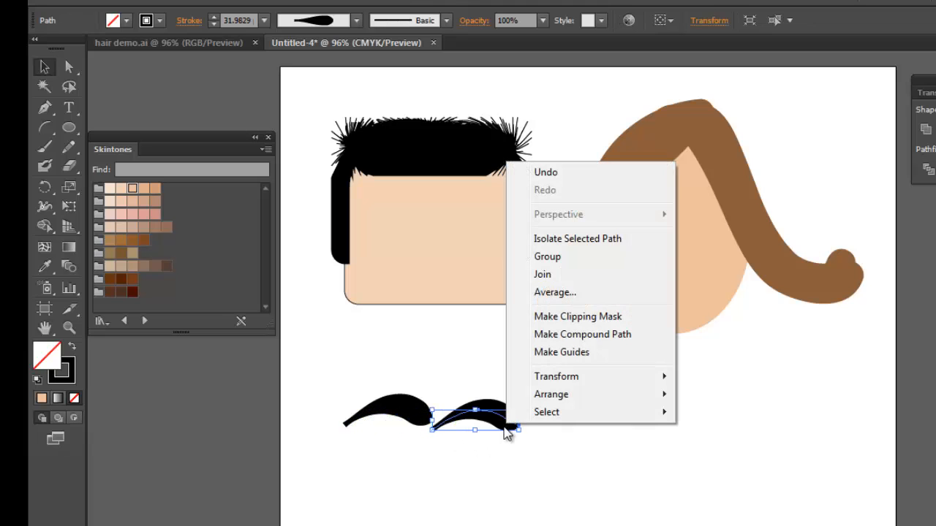
mouse_move(561, 383)
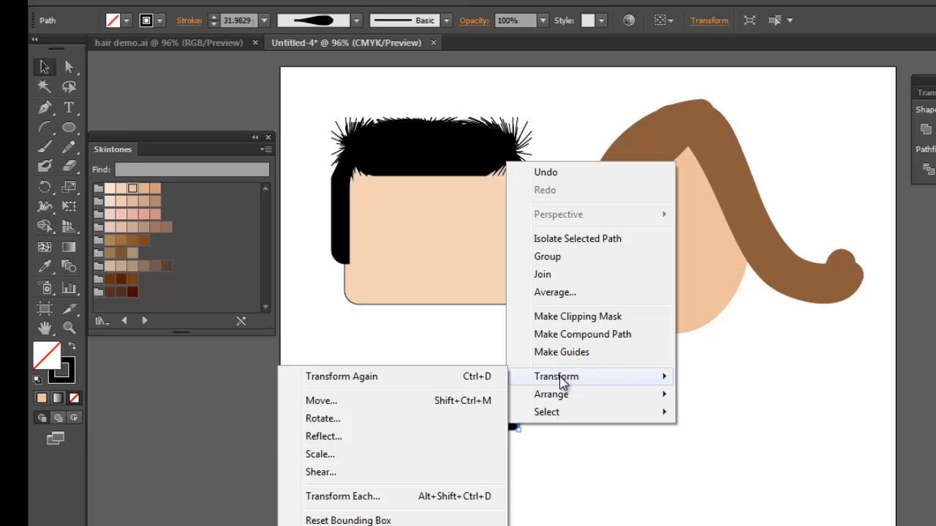
left_click(373, 436)
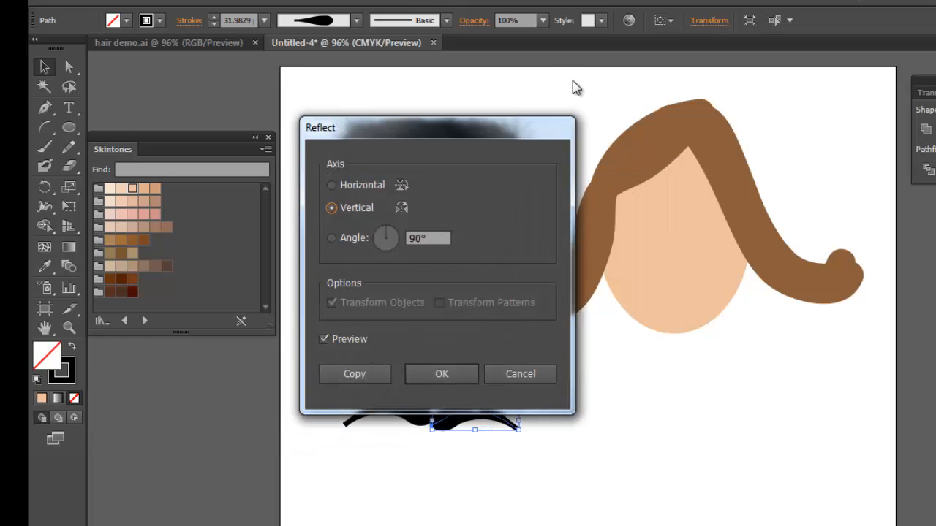
left_click_drag(502, 130, 583, 90)
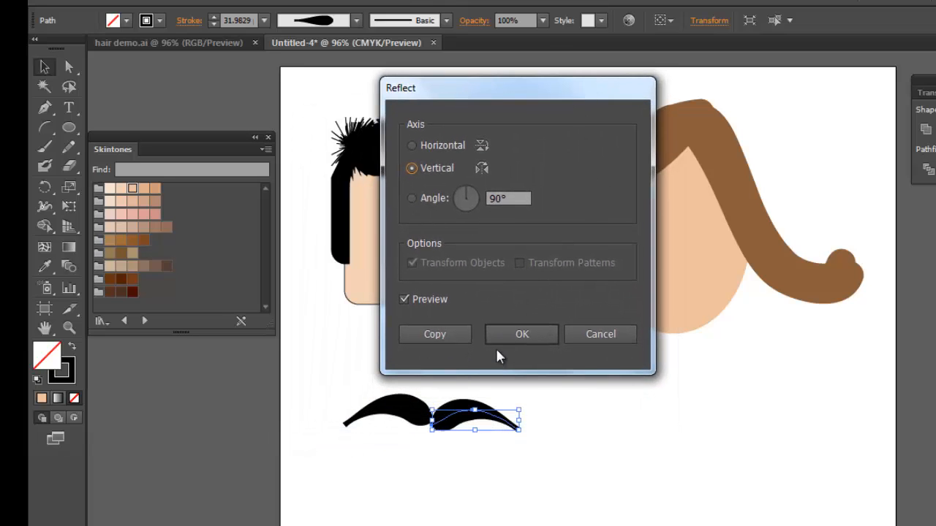
left_click(533, 334)
left_click(462, 447)
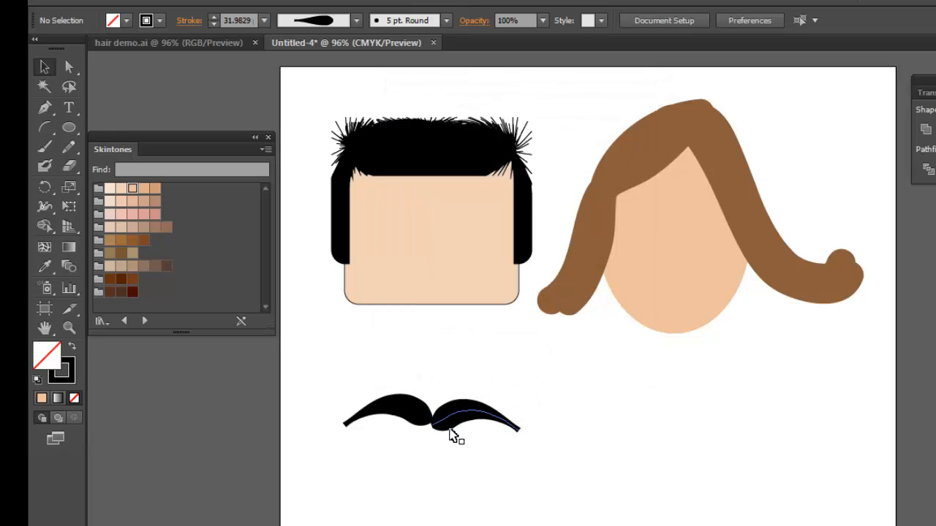
Move the mirrored moustache half against the original at the centre, and reshape both outer ends into longer, downward-curving tips with the Direct Selection tool
left_click_drag(453, 435, 443, 423)
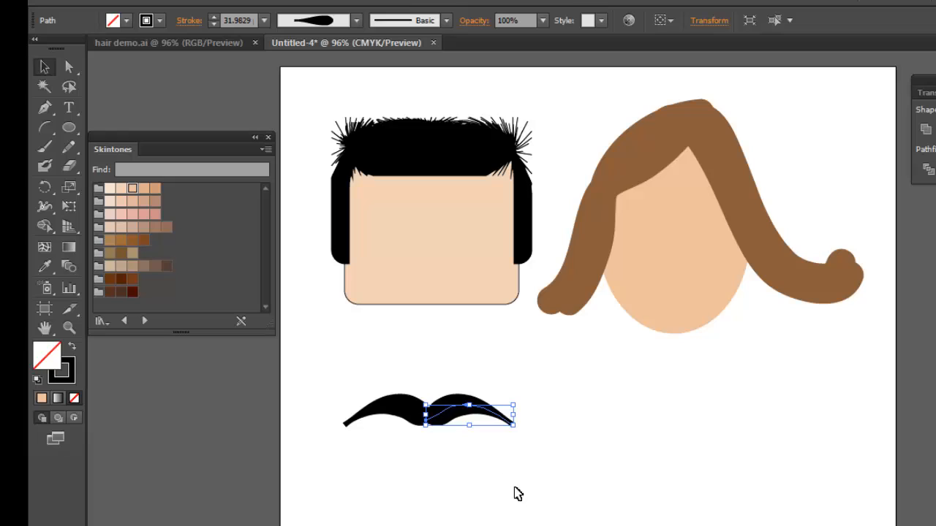
left_click(470, 497)
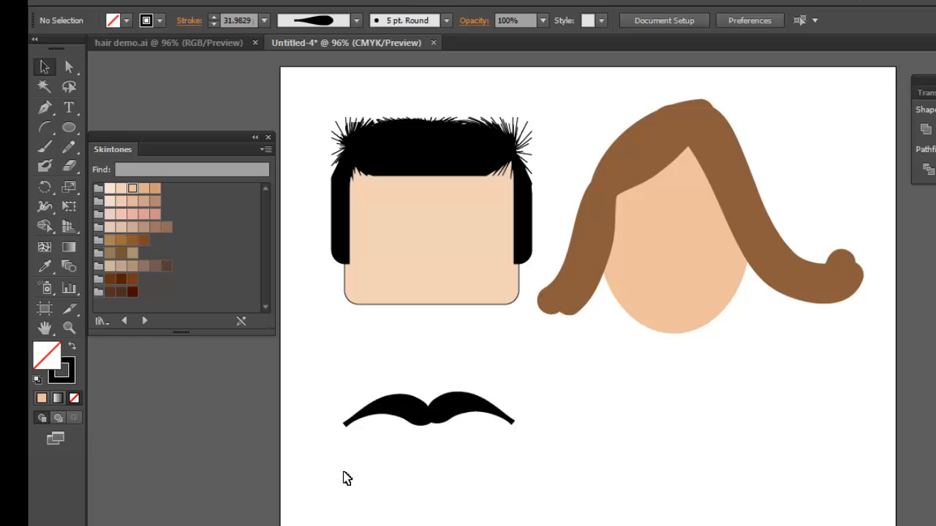
left_click(68, 68)
left_click_drag(328, 408, 365, 471)
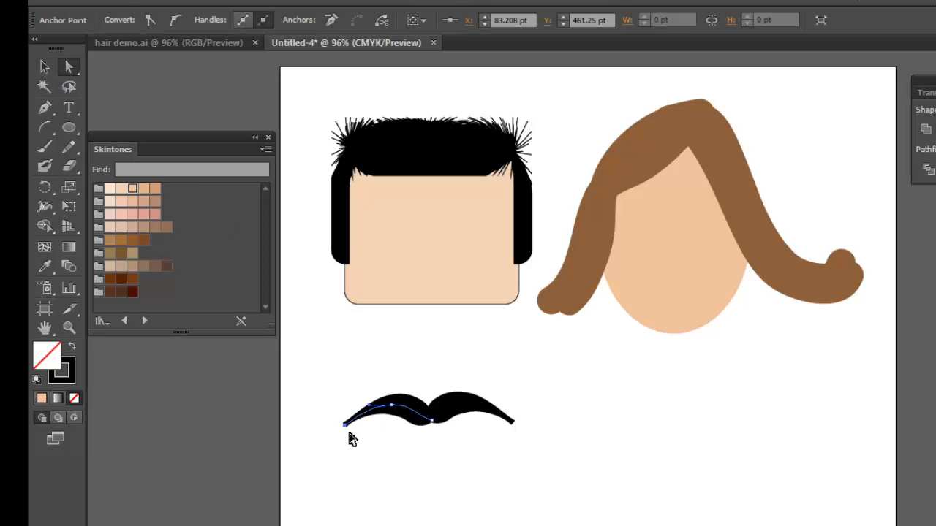
left_click_drag(343, 431, 332, 451)
left_click_drag(367, 412, 344, 400)
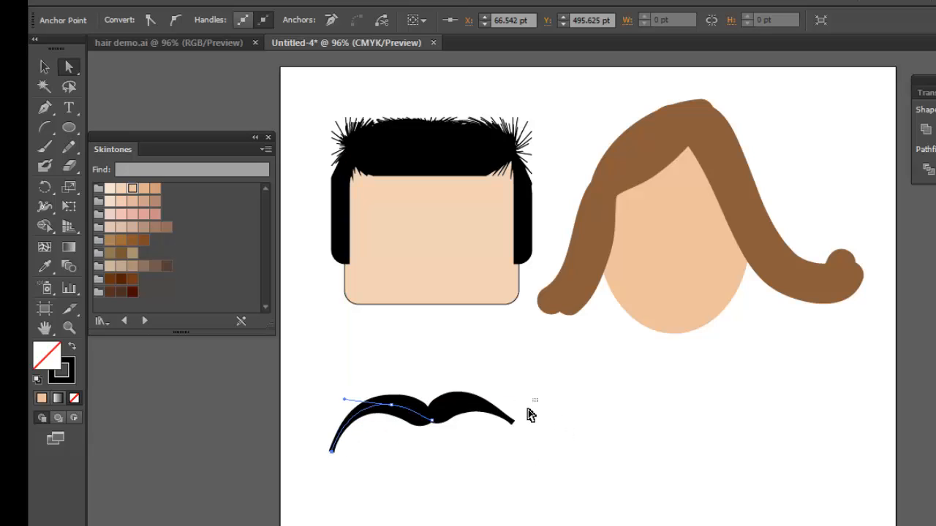
left_click_drag(514, 422, 524, 451)
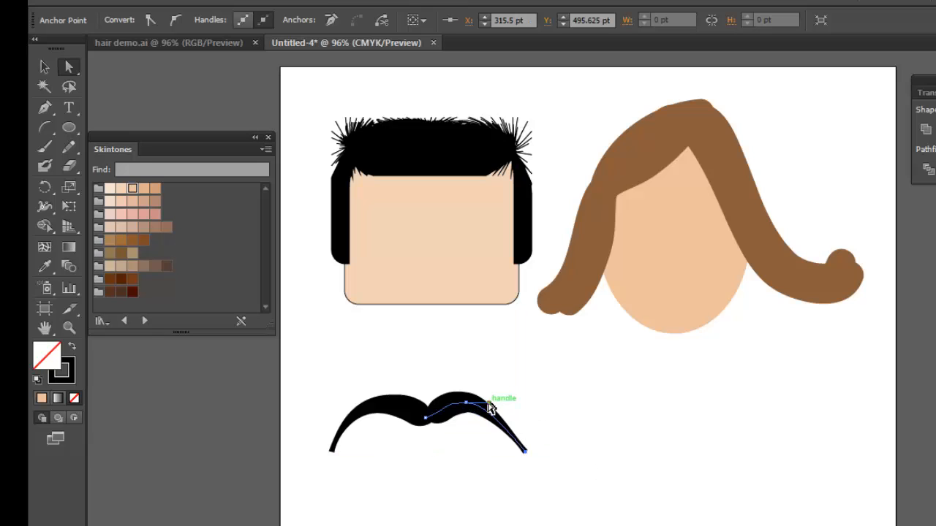
left_click_drag(490, 408, 518, 401)
left_click(499, 506)
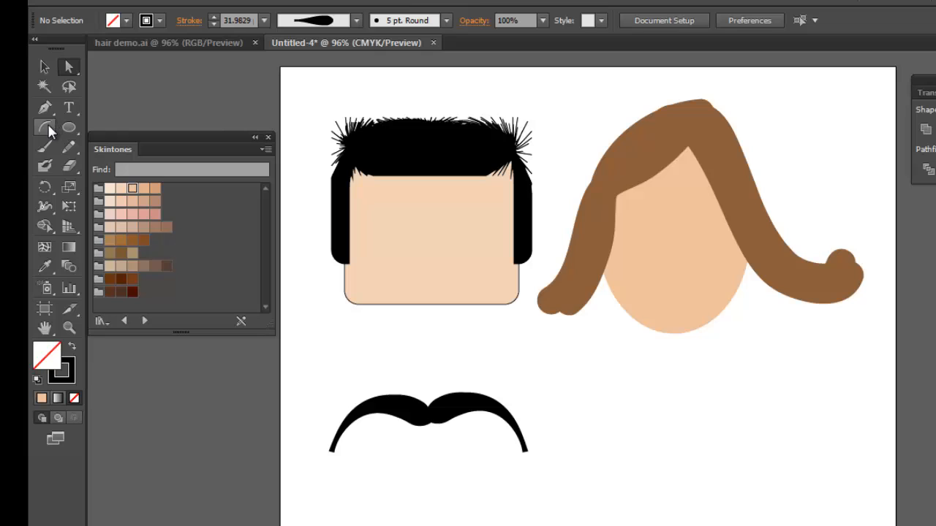
Draw a loose spiral about 88 pt wide and 78 pt high in the empty area below the long brown hair
left_click_drag(47, 126, 90, 166)
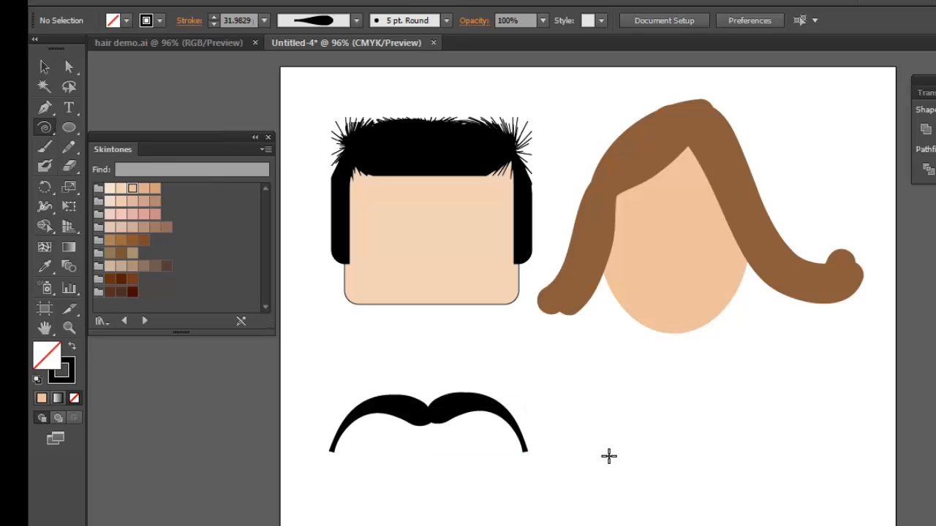
left_click_drag(676, 453, 700, 466)
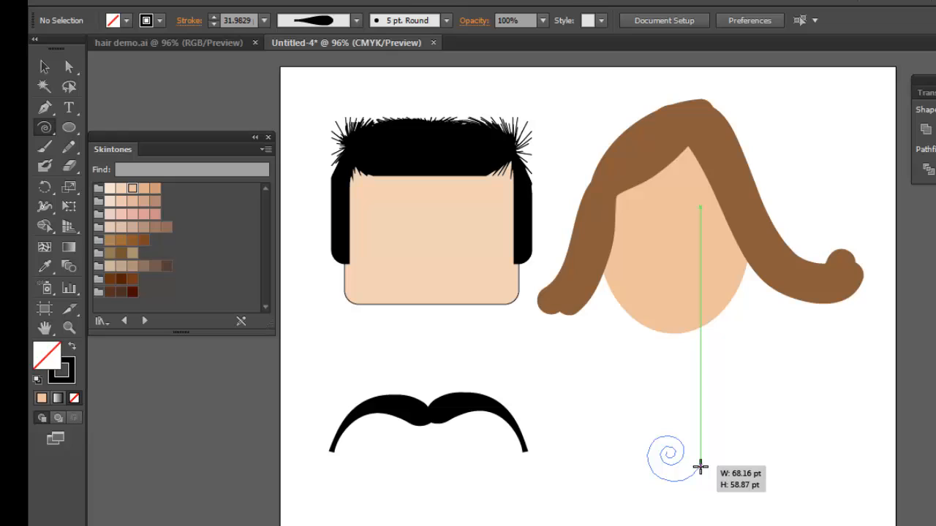
left_click_drag(701, 469, 705, 473)
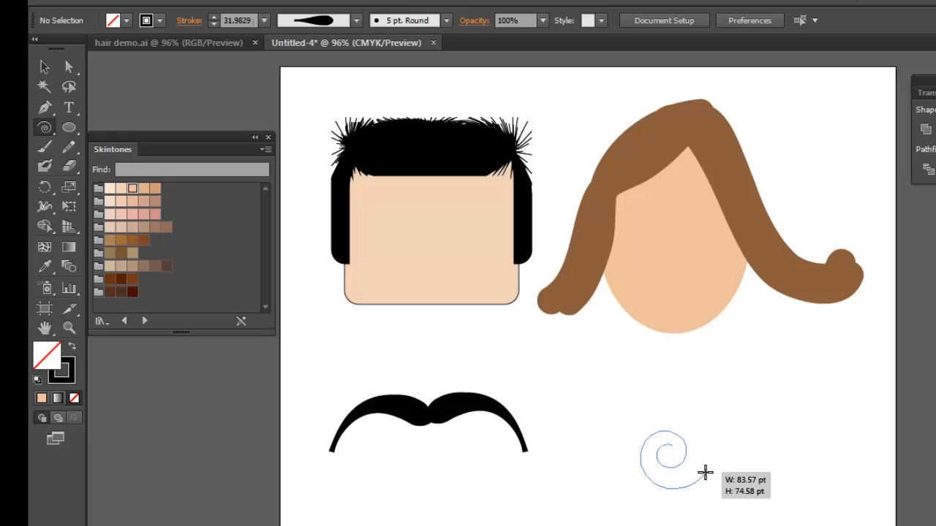
left_click_drag(706, 473, 706, 472)
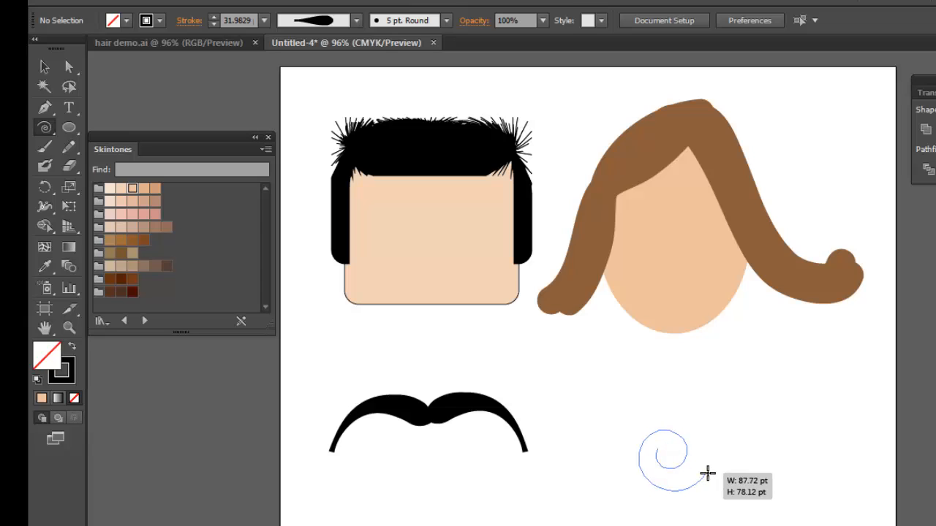
left_click_drag(706, 473, 709, 476)
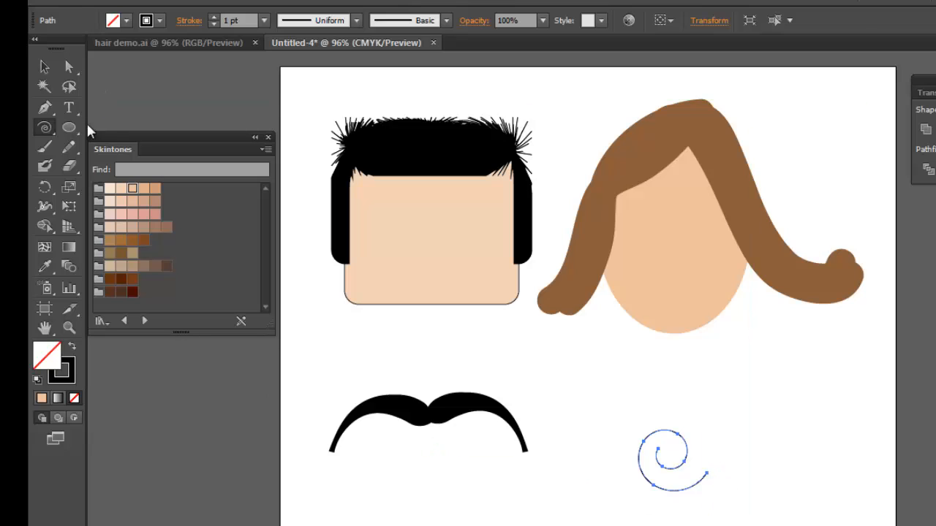
Increase the spiral's stroke weight to 5 pt
left_click(213, 16)
left_click(213, 16)
left_click(213, 17)
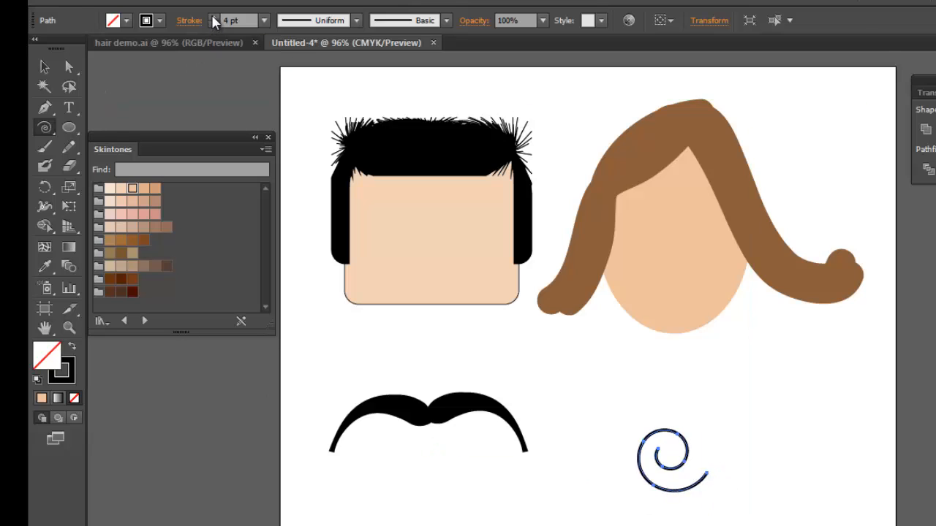
left_click(213, 17)
Thicken the spiral's inner end to about 24 pt with the Width tool, taper it toward the outer end, and deselect it
left_click(45, 207)
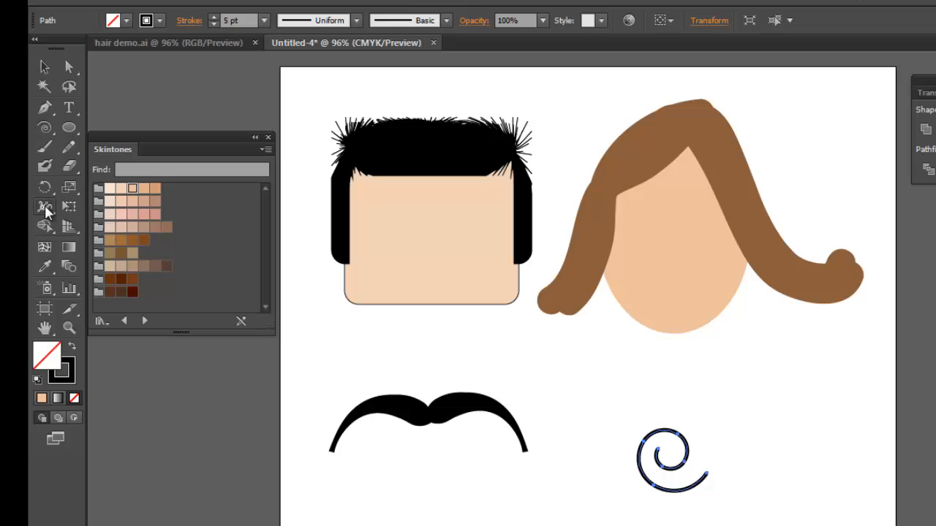
left_click_drag(45, 207, 81, 207)
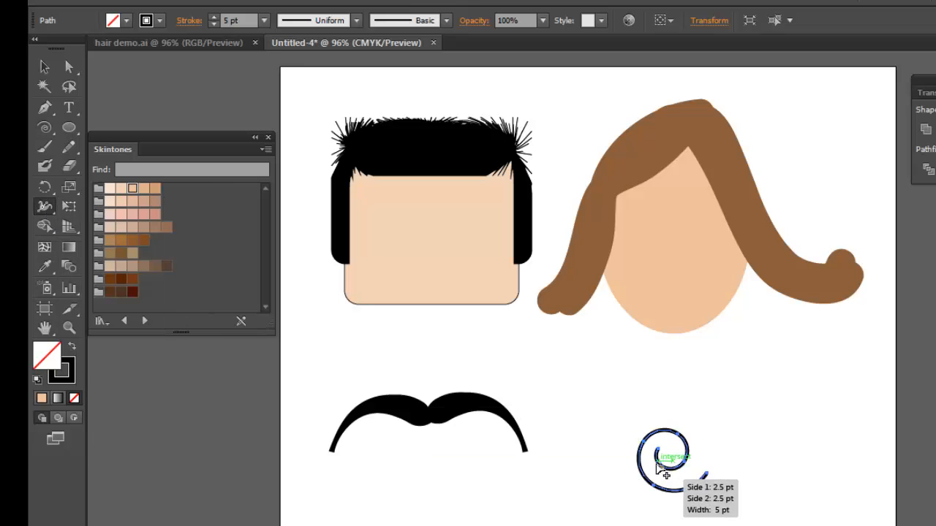
left_click_drag(662, 460, 687, 496)
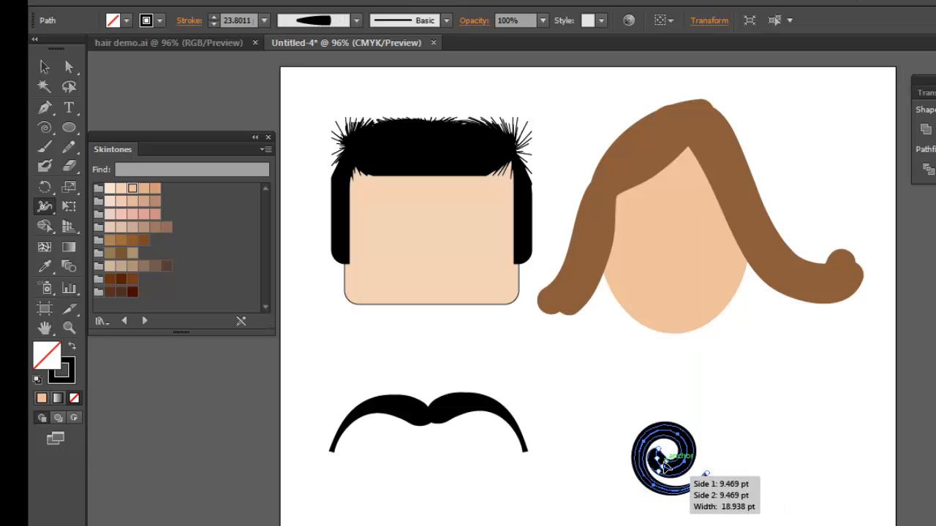
left_click_drag(663, 461, 664, 462)
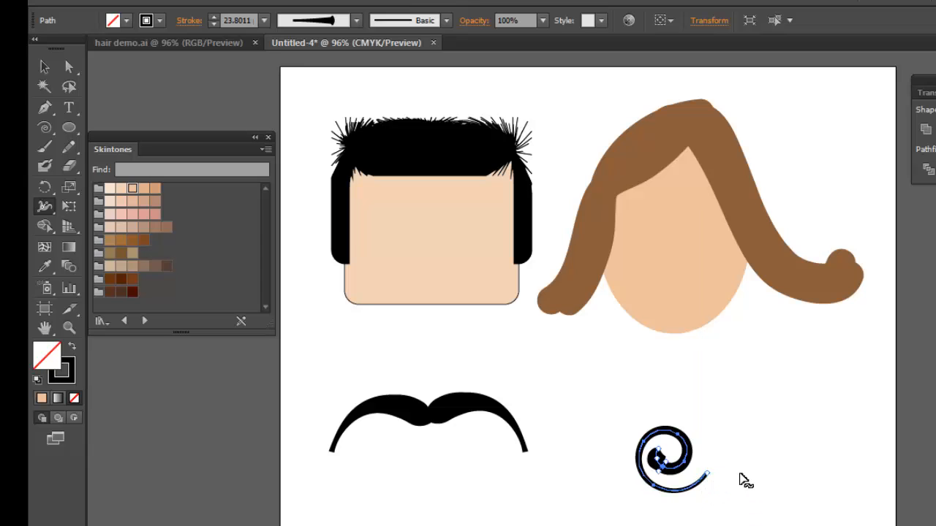
left_click(44, 66)
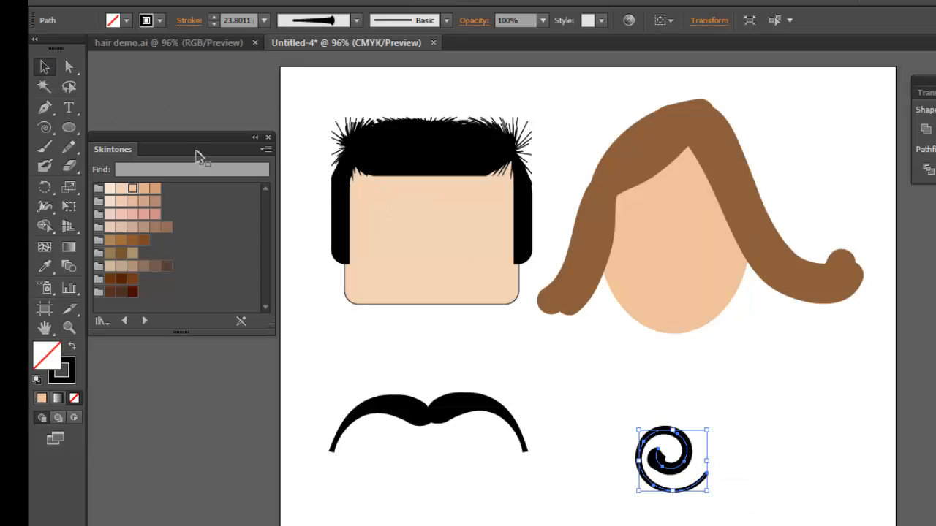
left_click(797, 401)
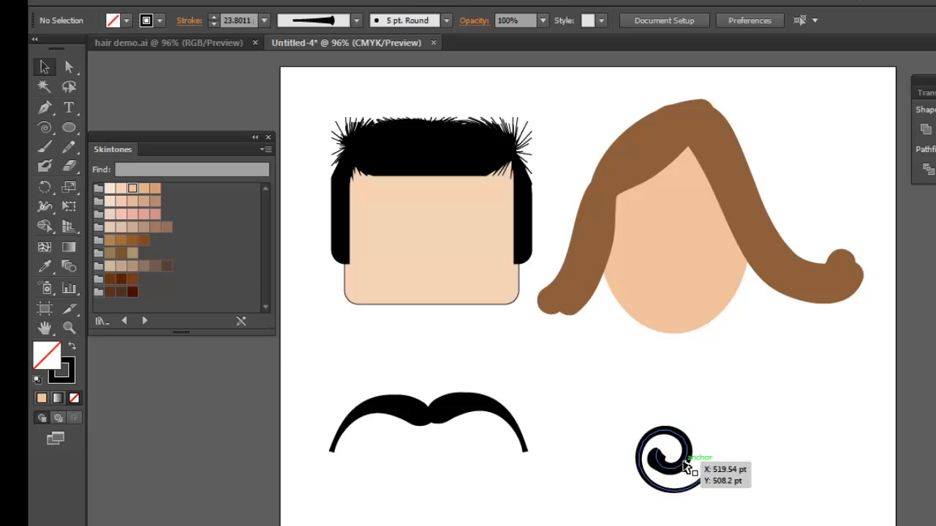
Duplicate the spiral beside the original, reflect the copy across the vertical axis, and move it slightly closer to form a curled moustache
left_click_drag(671, 460, 762, 463)
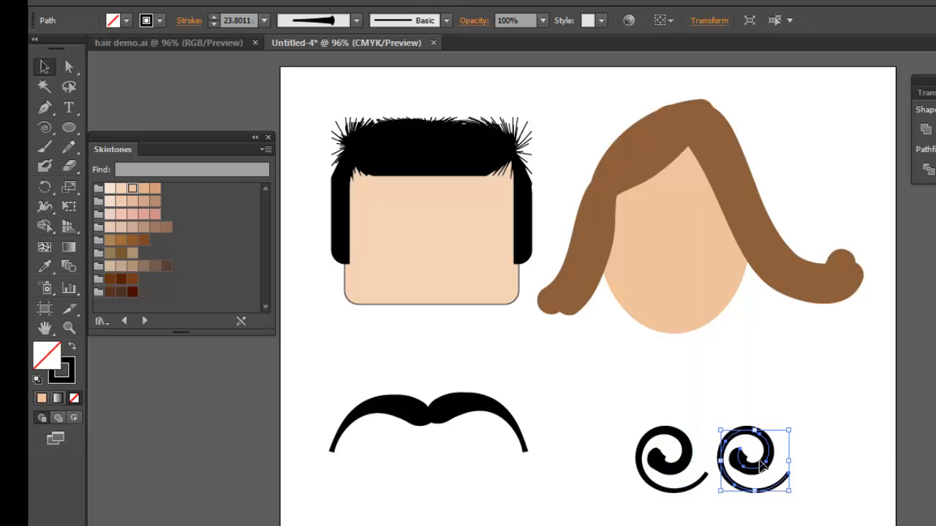
right_click(760, 479)
mouse_move(809, 422)
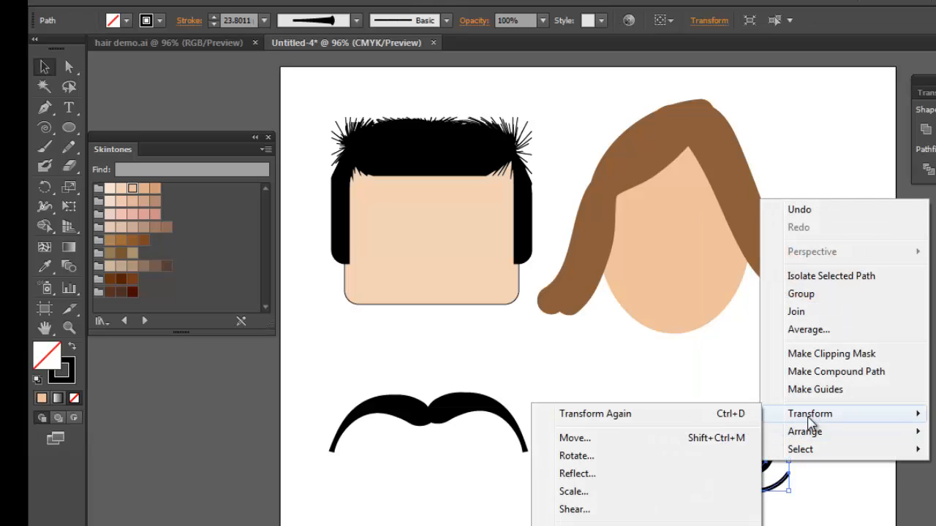
left_click(625, 475)
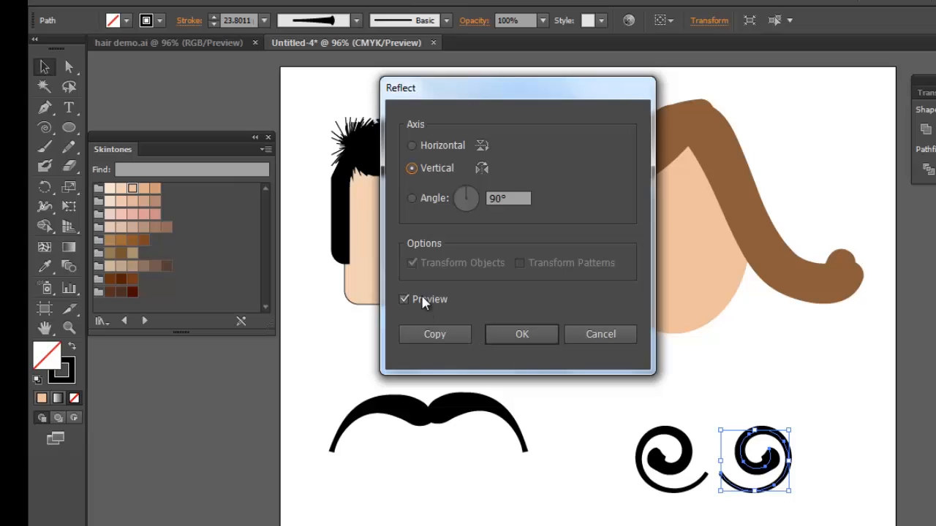
left_click(530, 333)
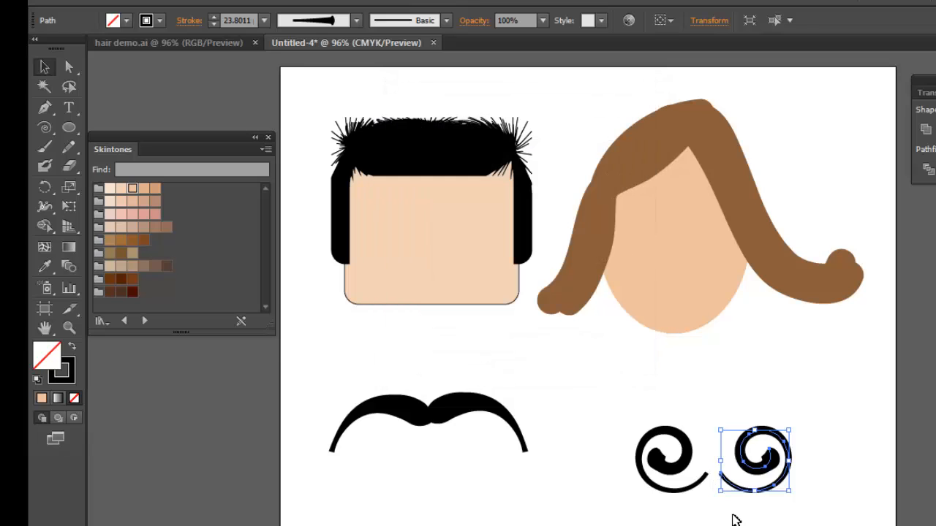
left_click(735, 519)
left_click_drag(753, 494, 744, 495)
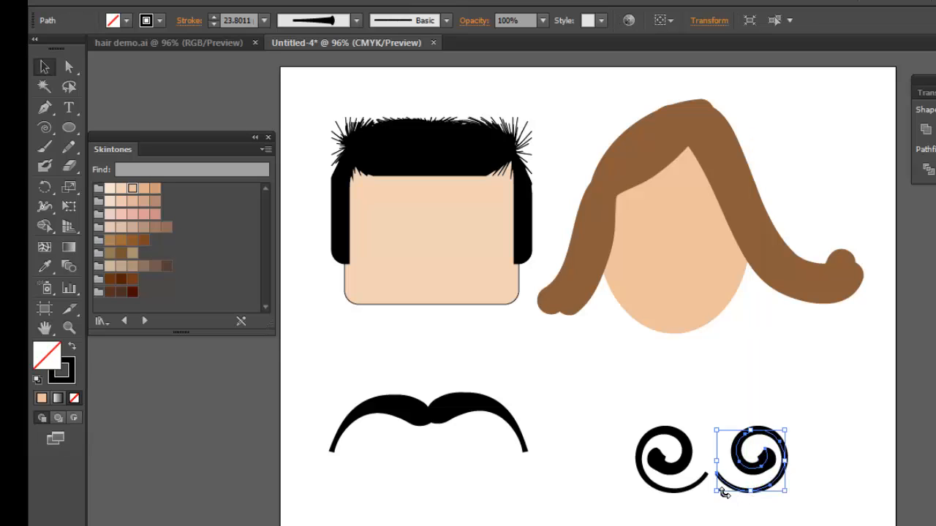
Look at the finished hair and moustache samples in hair demo.ai and return to the untitled drawing
left_click(188, 42)
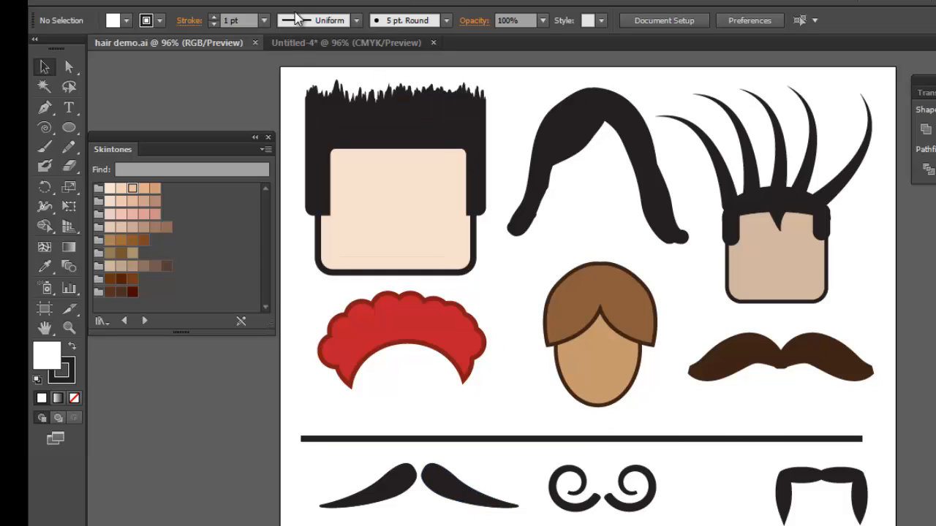
left_click(294, 42)
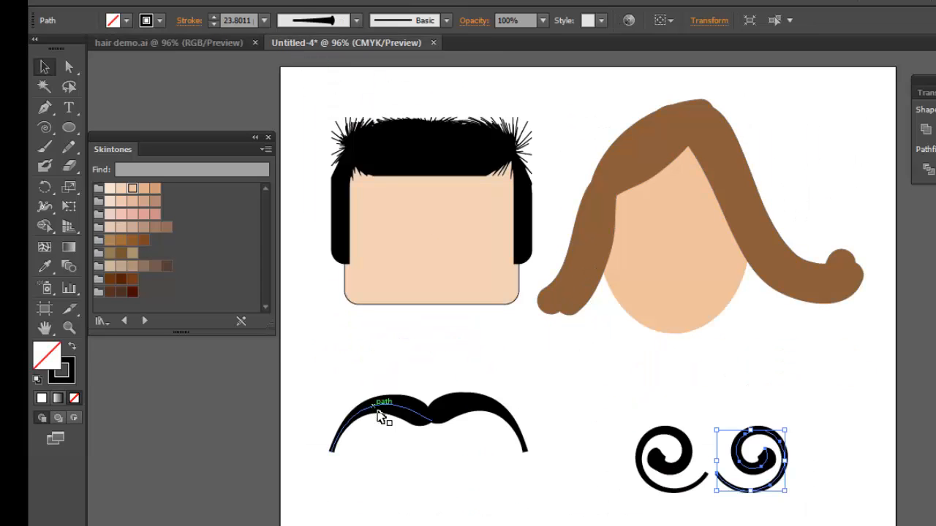
Group the two halves of the drooping moustache
left_click_drag(381, 374, 471, 468)
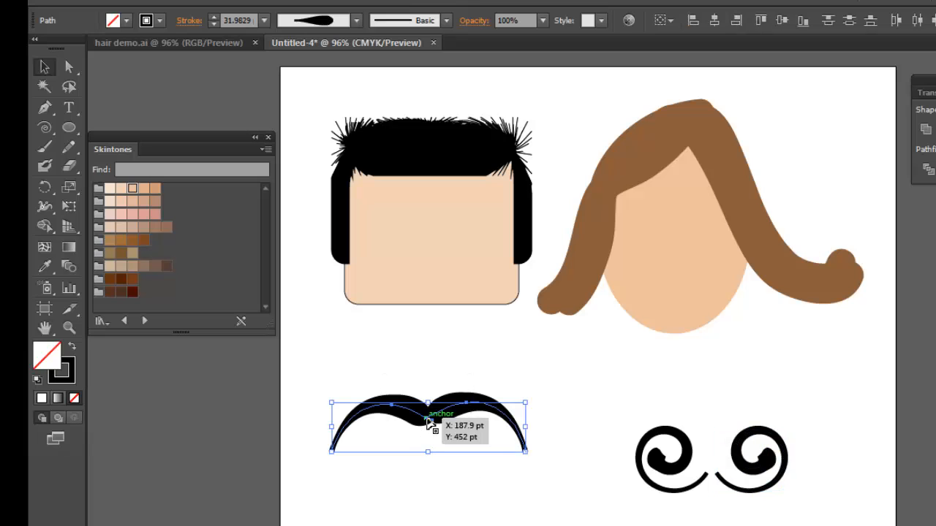
left_click(140, 3)
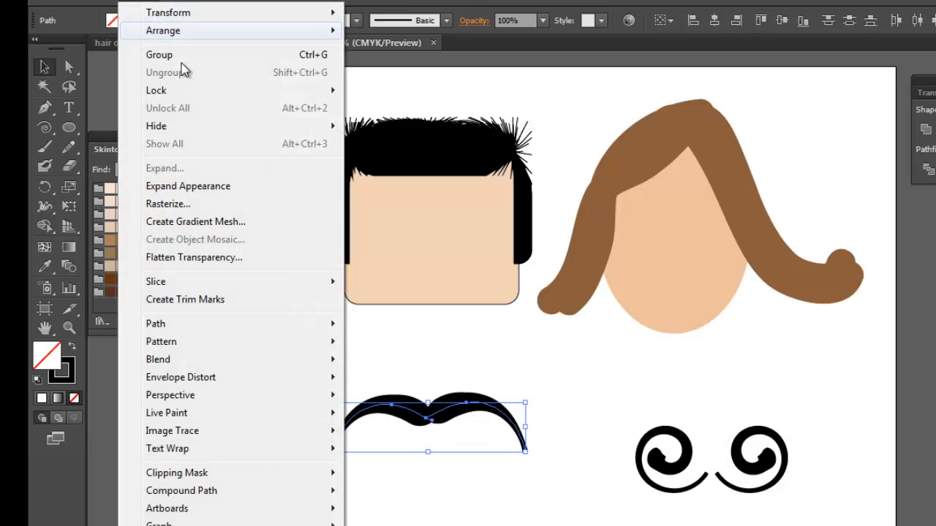
left_click(176, 58)
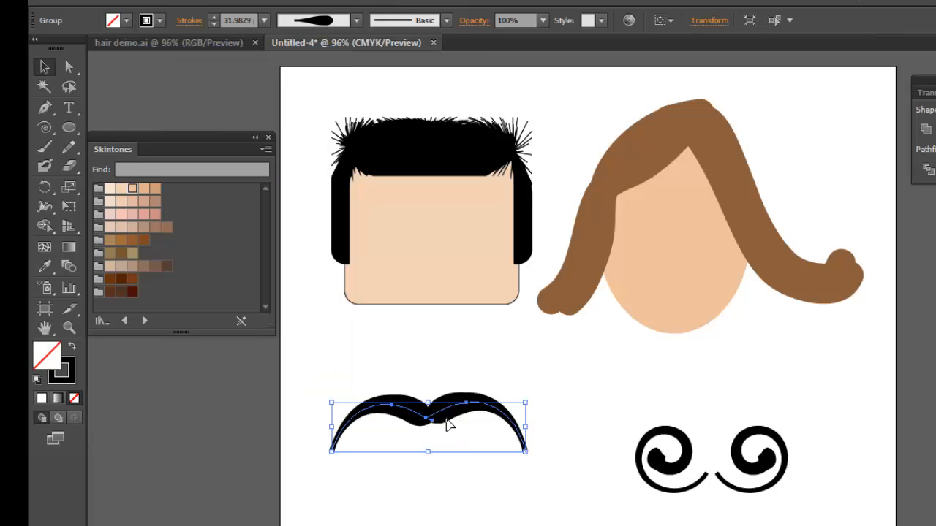
Shift the moustache group slightly up and right, nudge the oval and rectangular faces upward, and select both spirals
left_click_drag(445, 424, 441, 405)
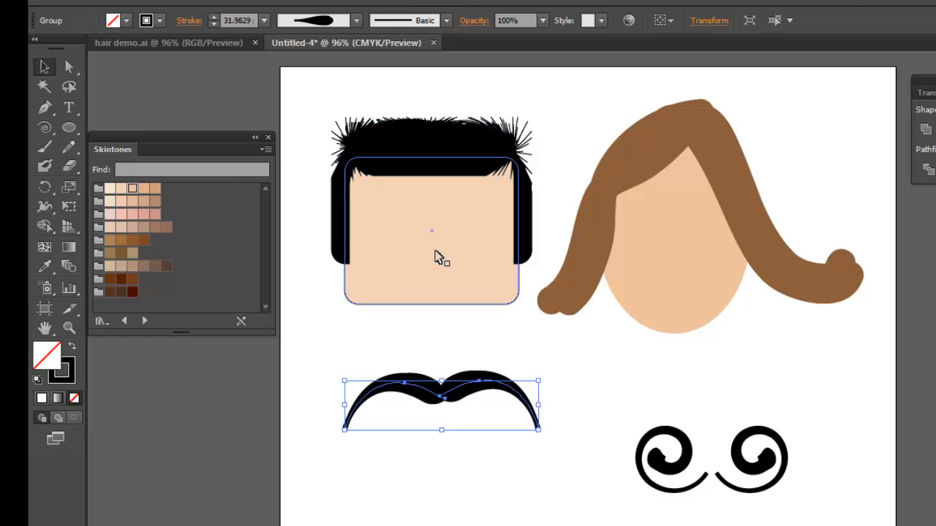
mouse_move(684, 290)
left_mouse_down()
mouse_move(683, 299)
mouse_move(693, 275)
mouse_move(688, 285)
left_mouse_up()
mouse_move(436, 287)
left_mouse_down()
mouse_move(436, 275)
mouse_move(434, 284)
left_mouse_up()
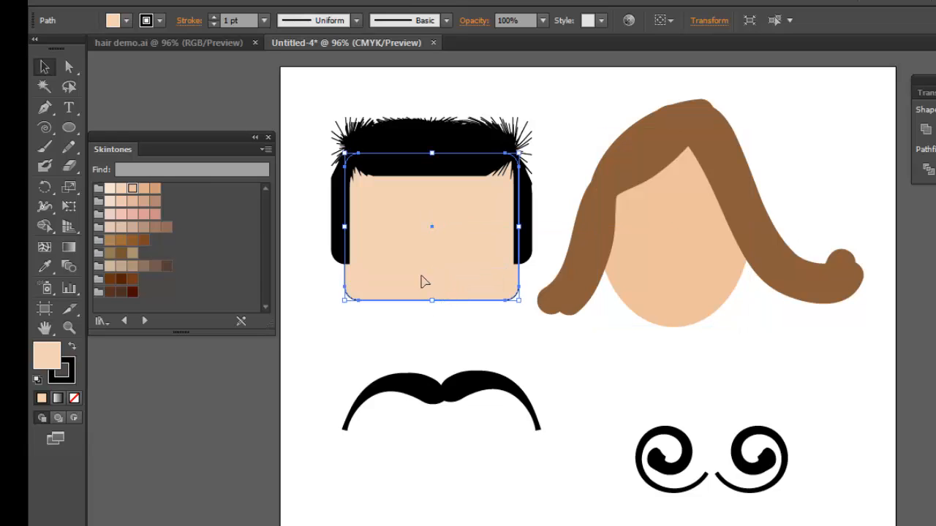
left_click_drag(614, 400, 873, 525)
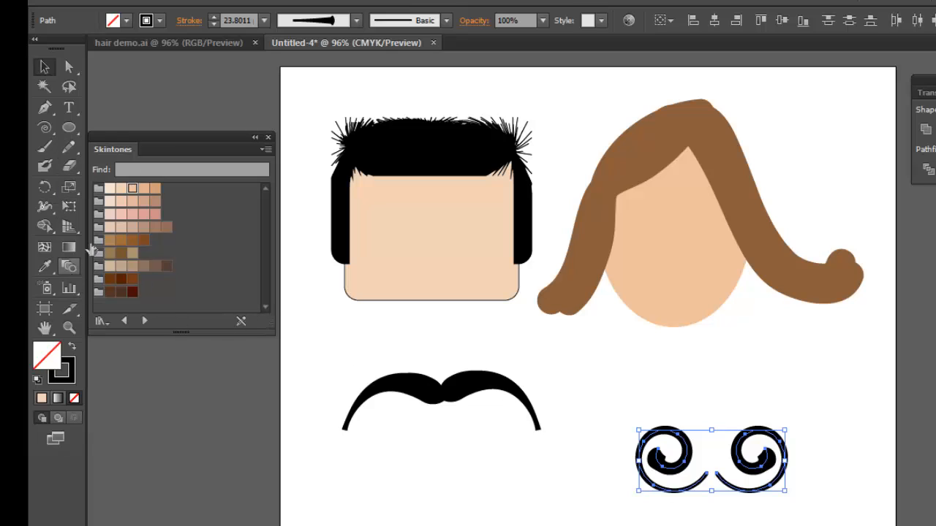
Try to save the document under the name hair on Local Disk (E:)
left_click(73, 5)
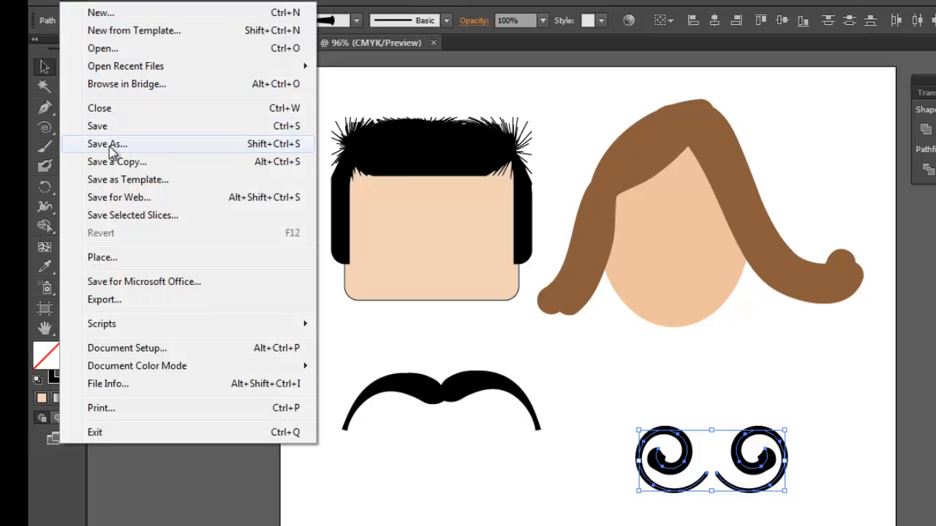
left_click(112, 150)
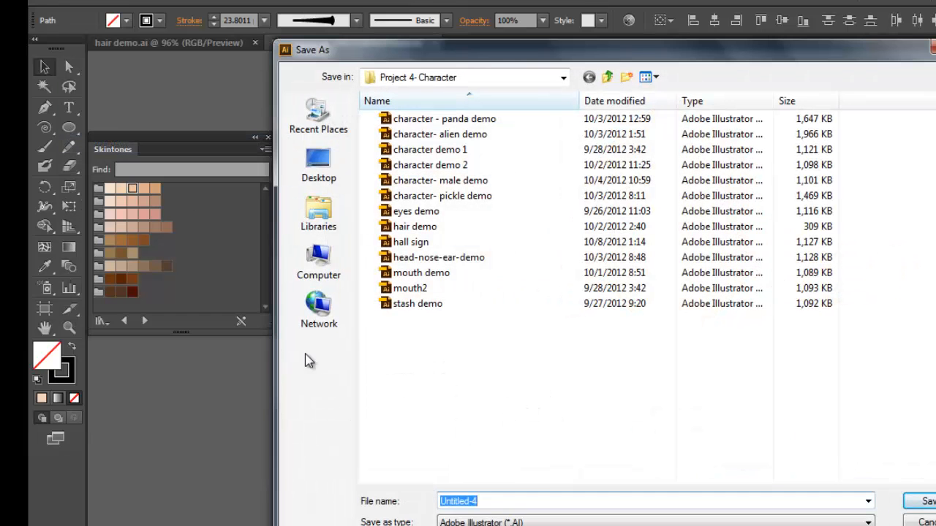
left_click(299, 259)
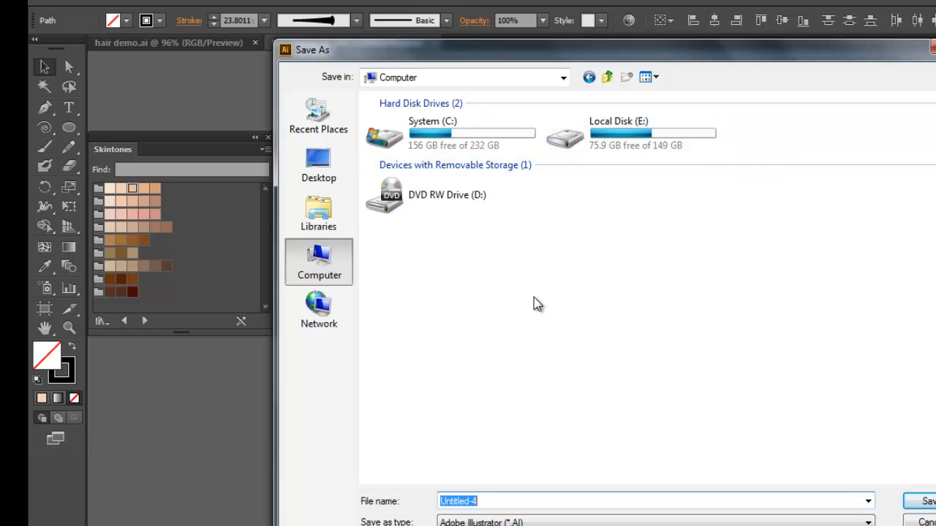
double_click(664, 143)
left_click_drag(495, 505, 407, 502)
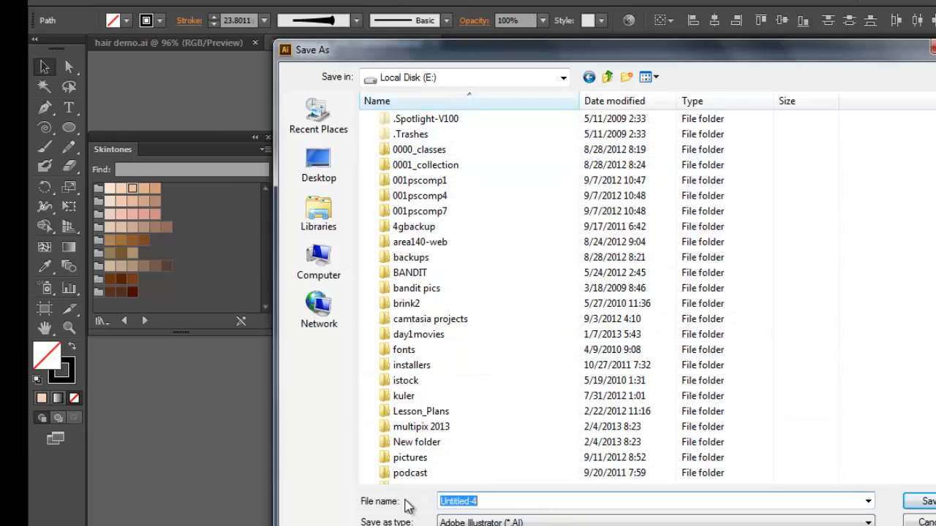
type("ha")
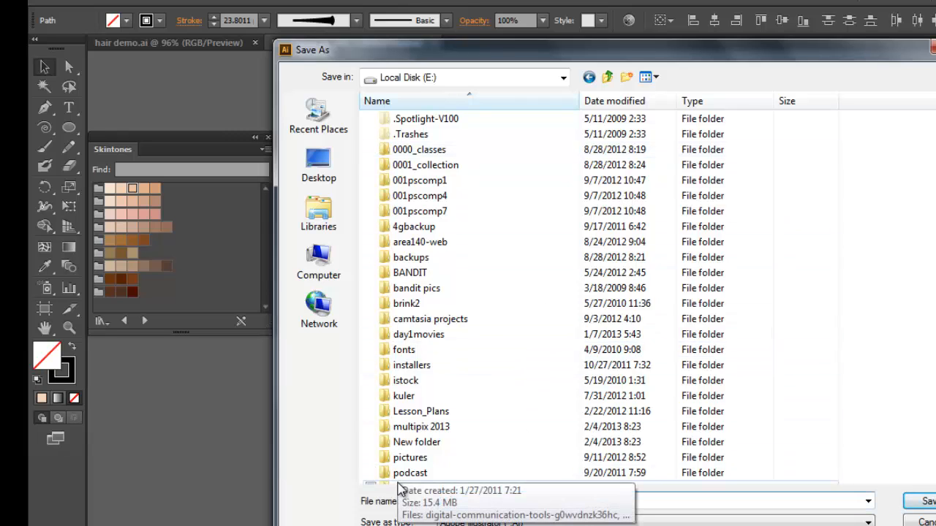
type("ir")
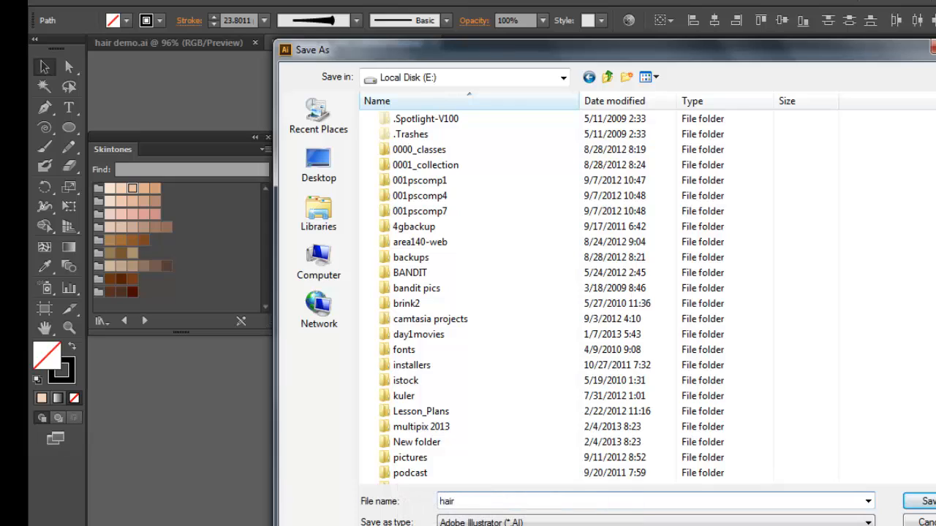
left_click(926, 519)
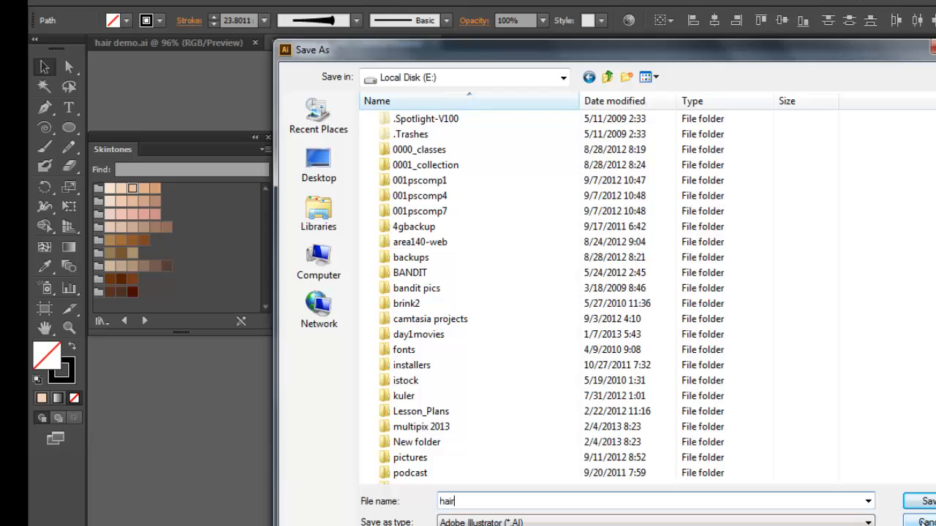